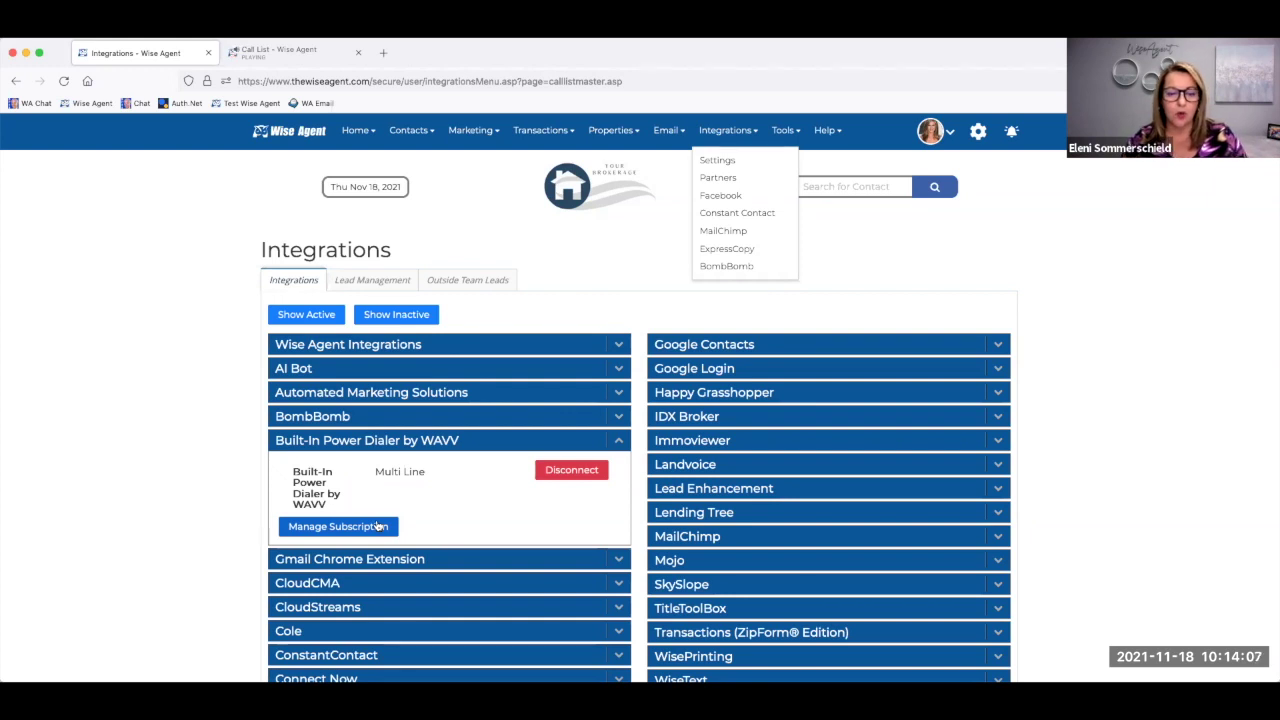
- Open the subscription management of the Built-In Power Dealer by WAVV integration, review the available dialer plans, and close the overview
left_click(382, 525)
left_click(640, 495)
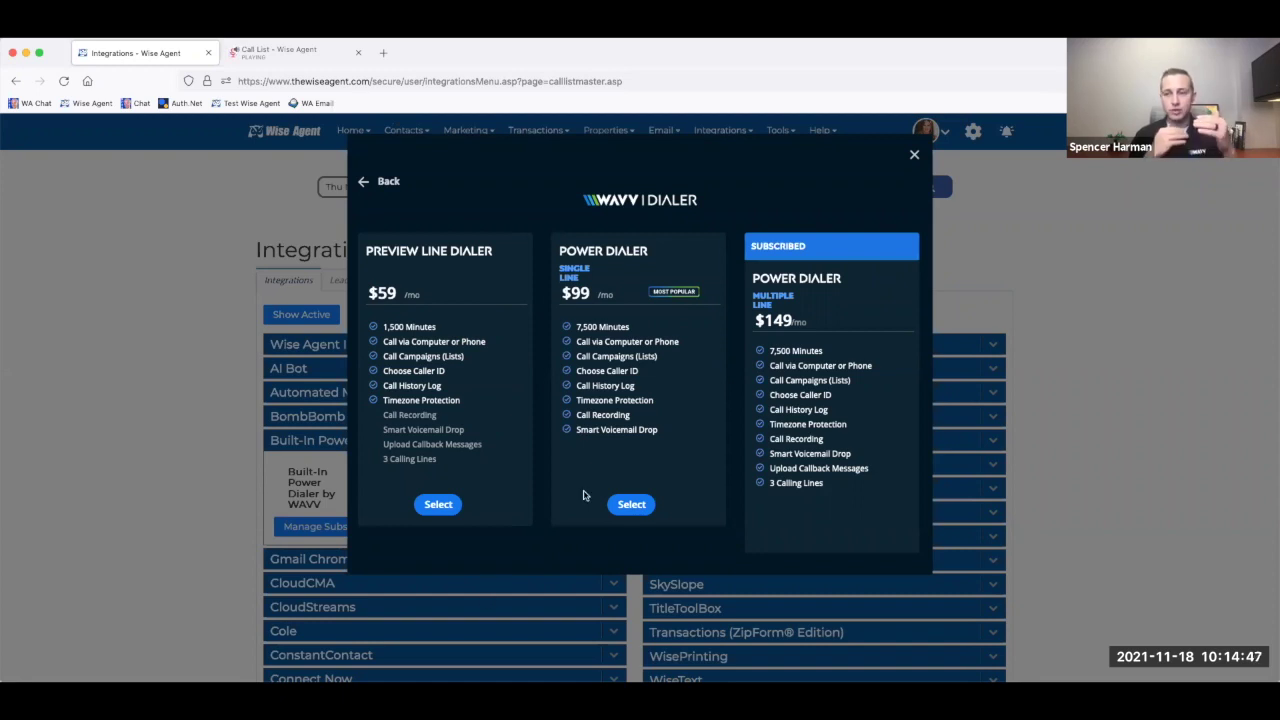
left_click(913, 157)
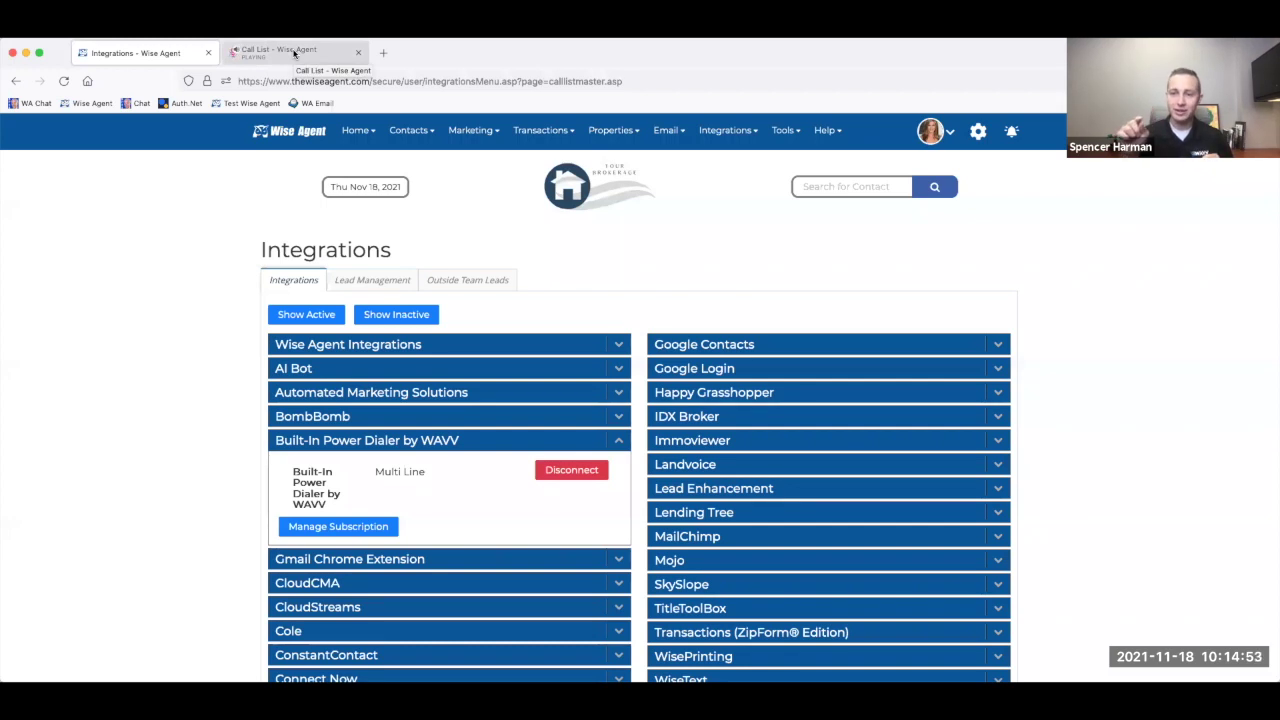
- Switch to the Call List, redial the checked contact with the WAVV dialer, and hang up the call
left_click(294, 53)
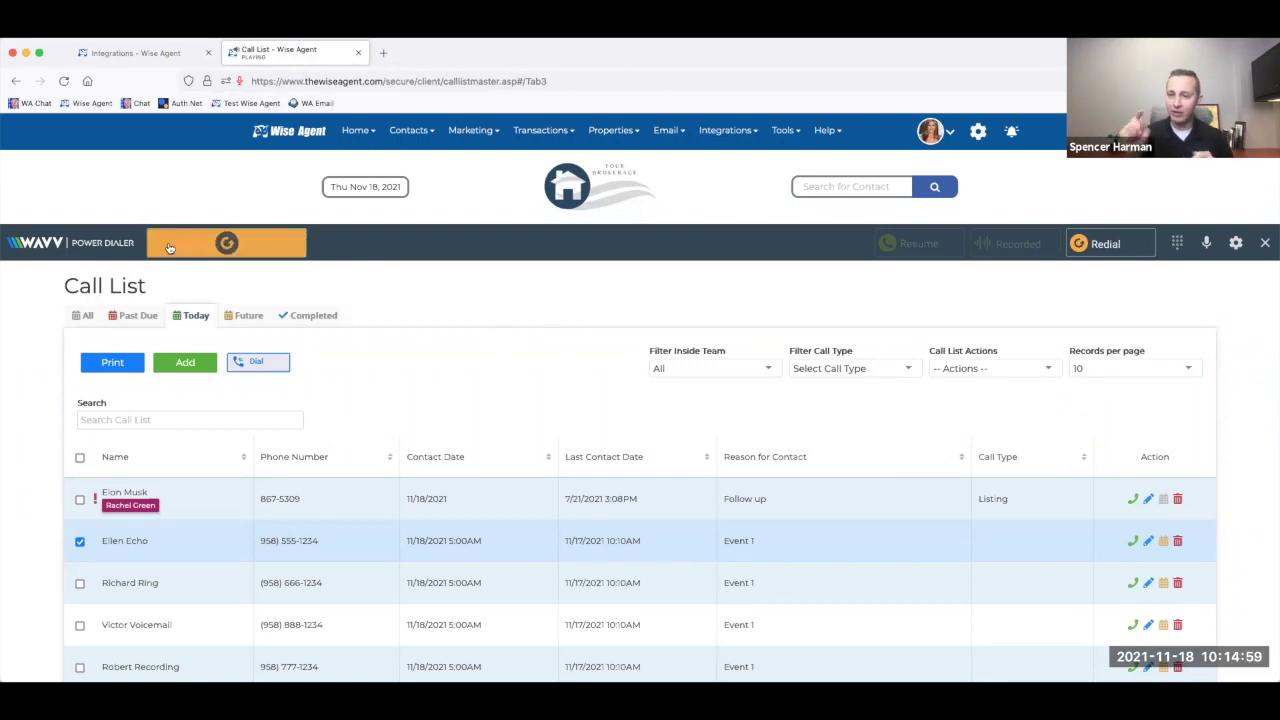
left_click(222, 250)
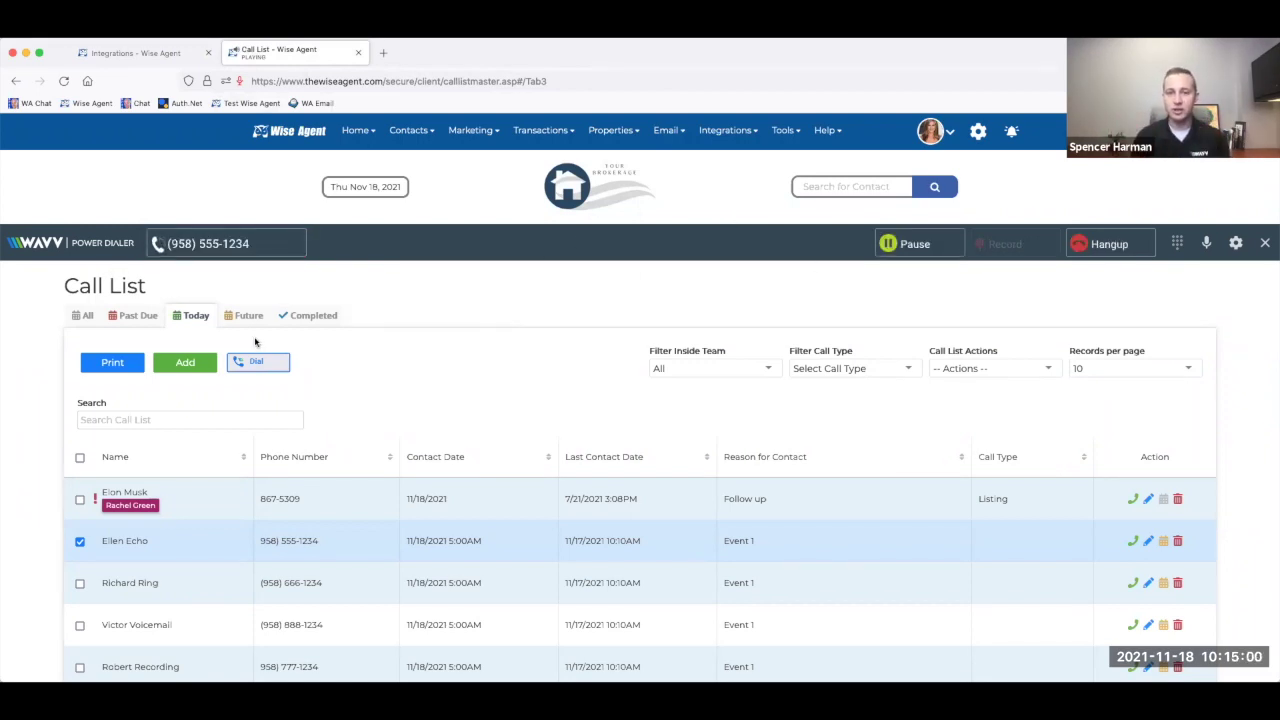
mouse_move(357, 130)
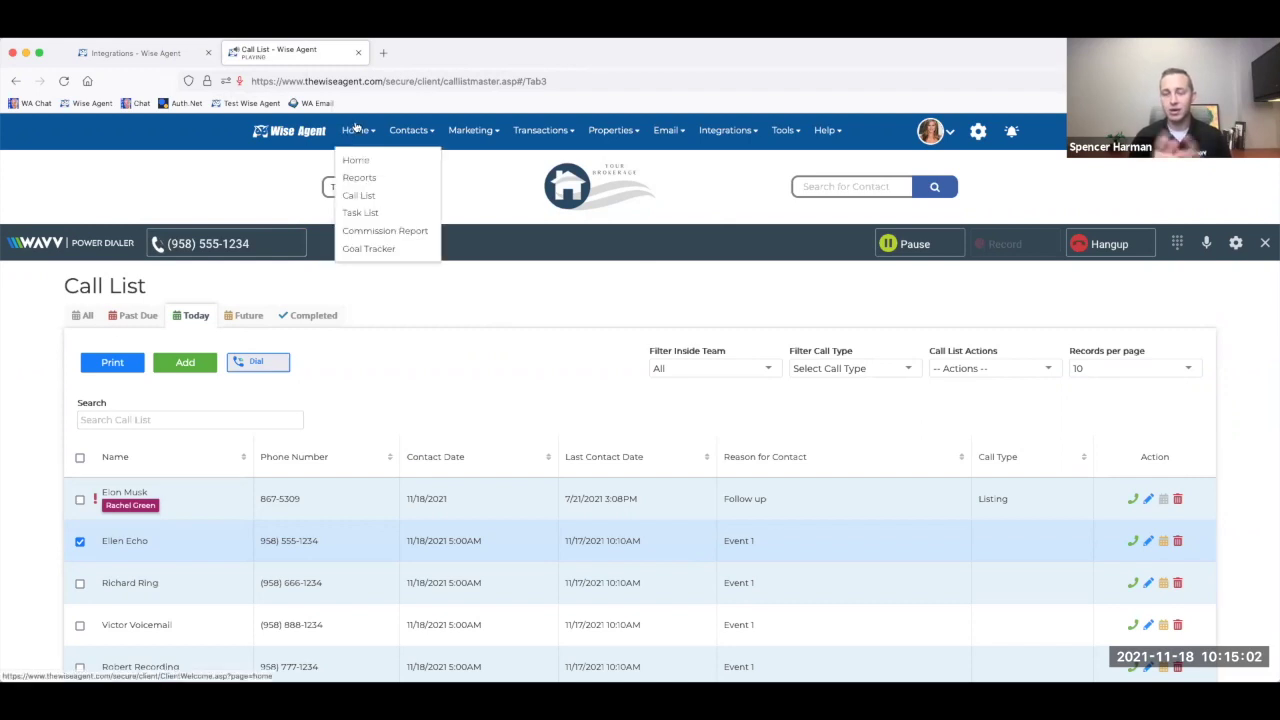
left_click(369, 196)
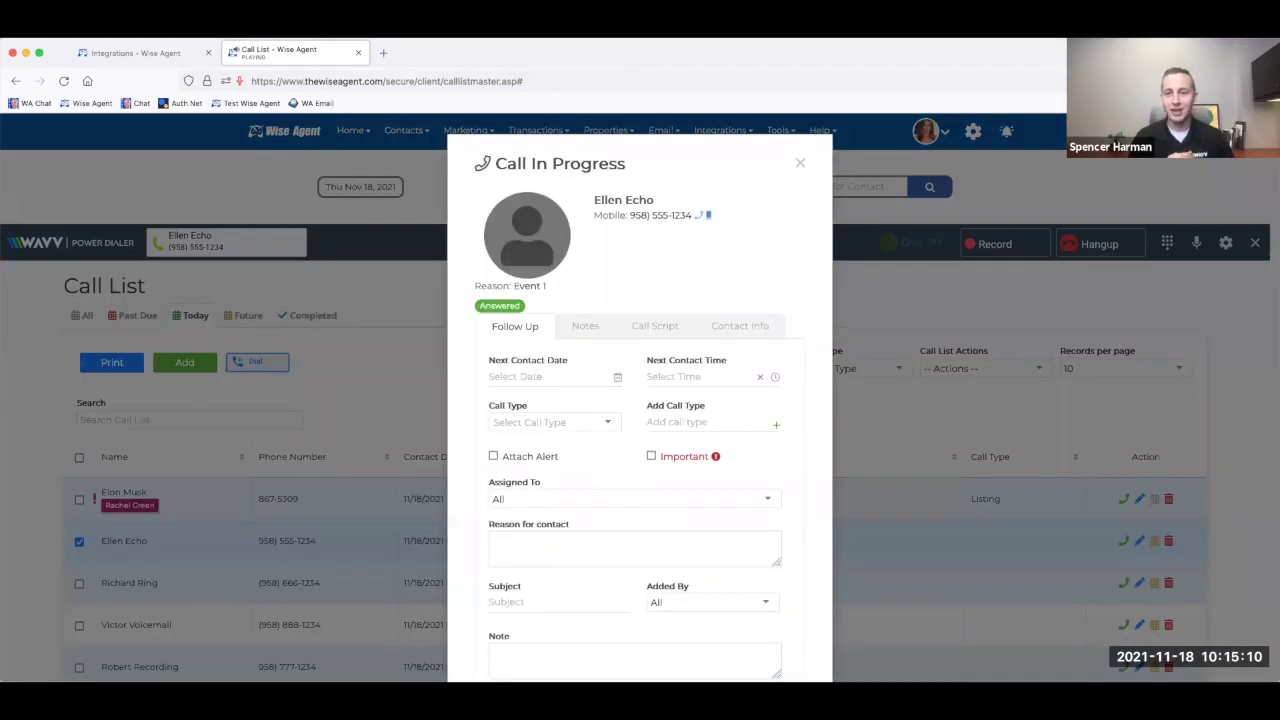
left_click(799, 164)
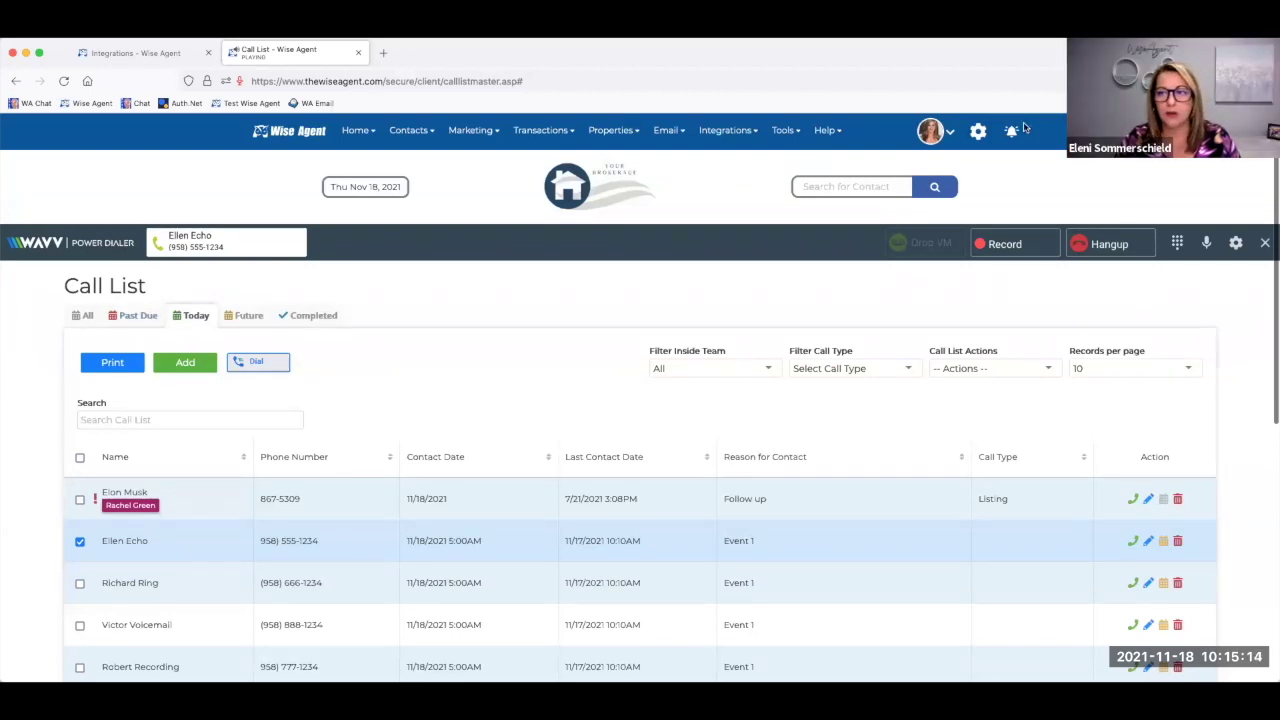
left_click(1076, 250)
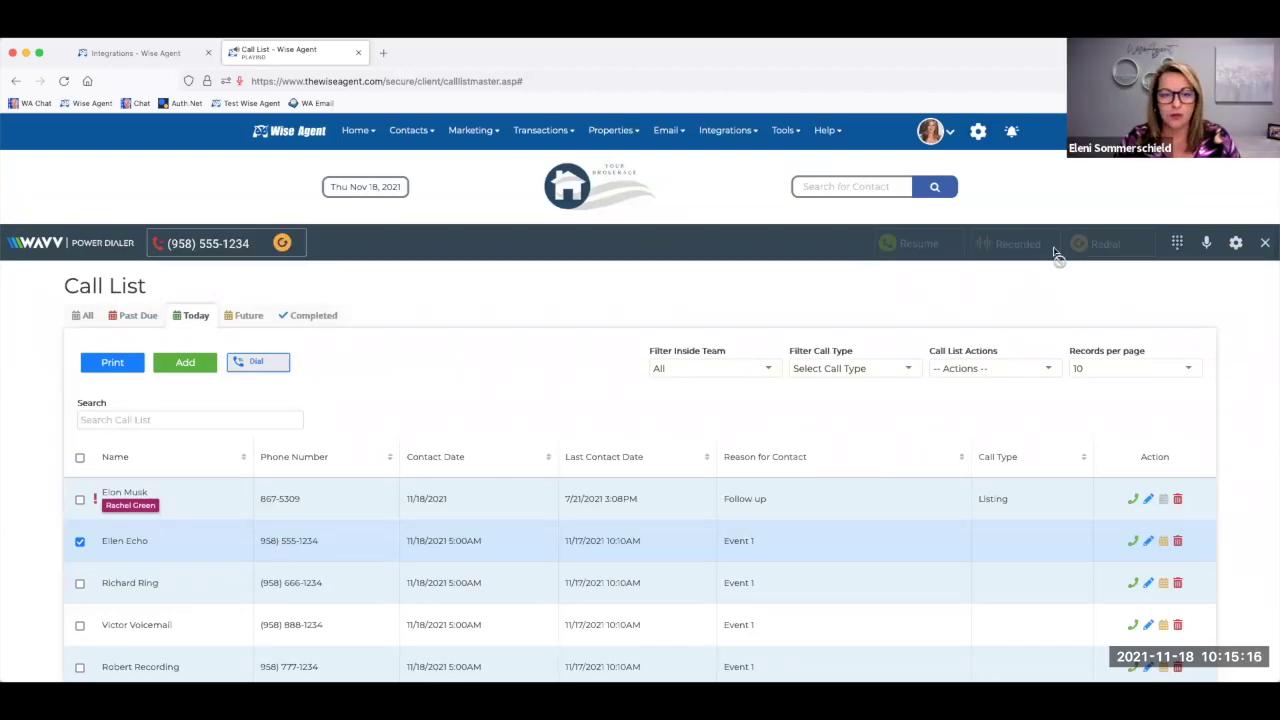
- Return to the home dashboard and reopen the Call List from there
left_click(305, 137)
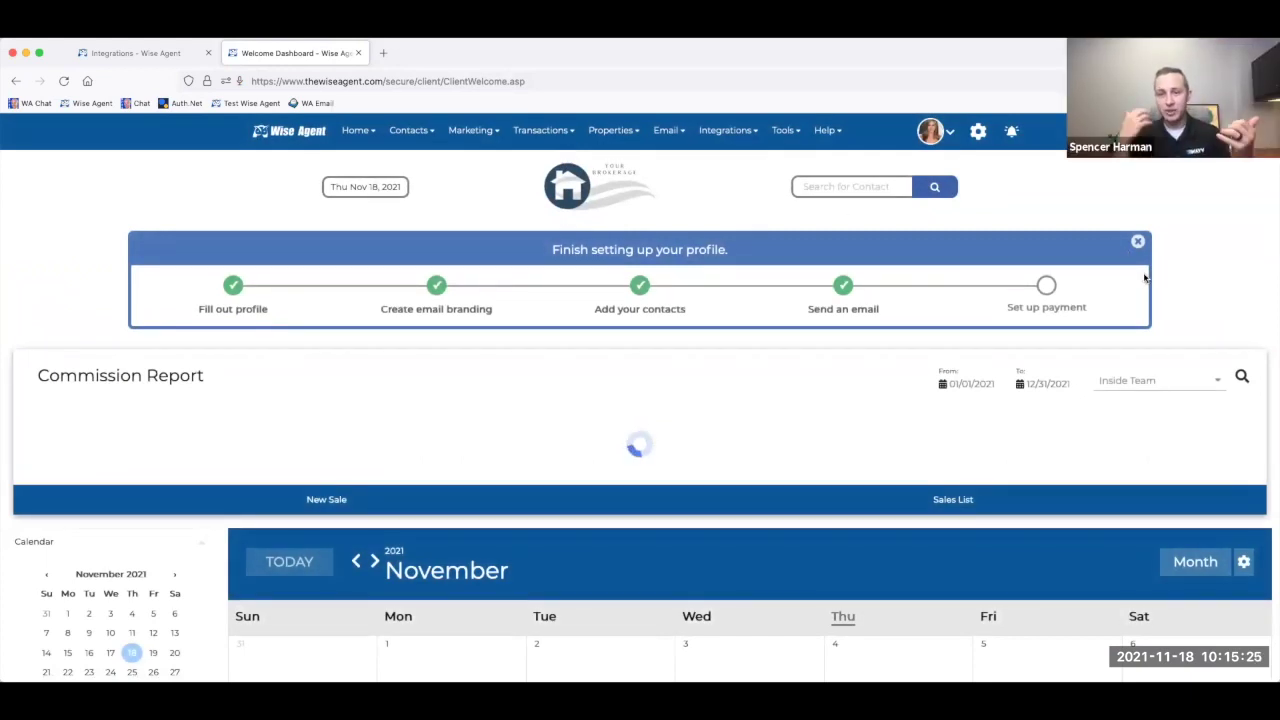
left_click(356, 131)
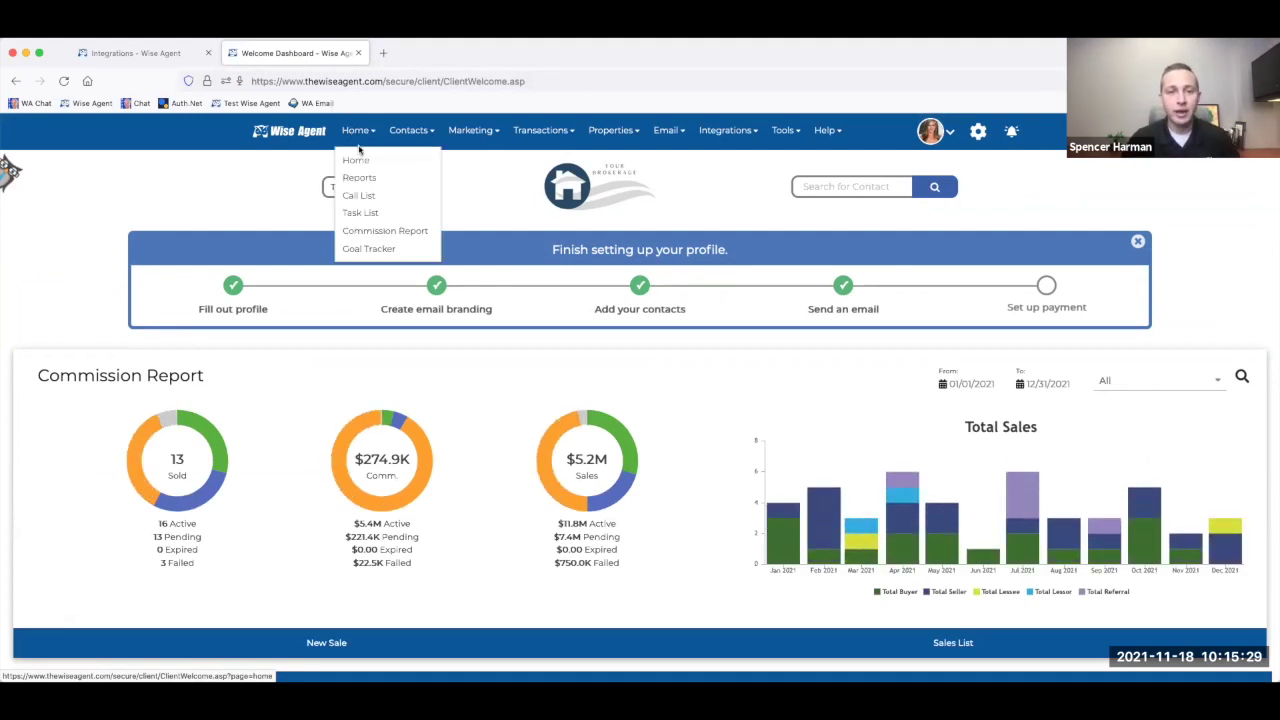
left_click(369, 196)
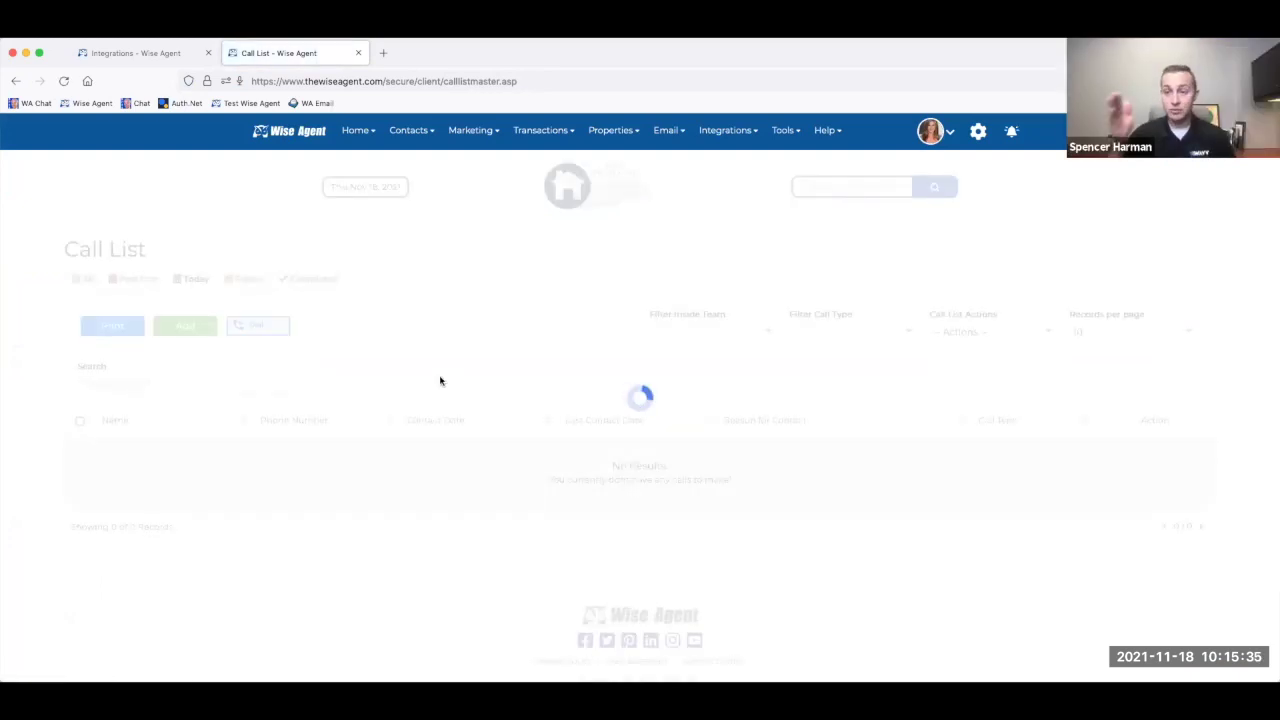
- Go back to the Integrations page and compare the preview, single-line and multiple-line WAVV dialer plans
left_click(147, 53)
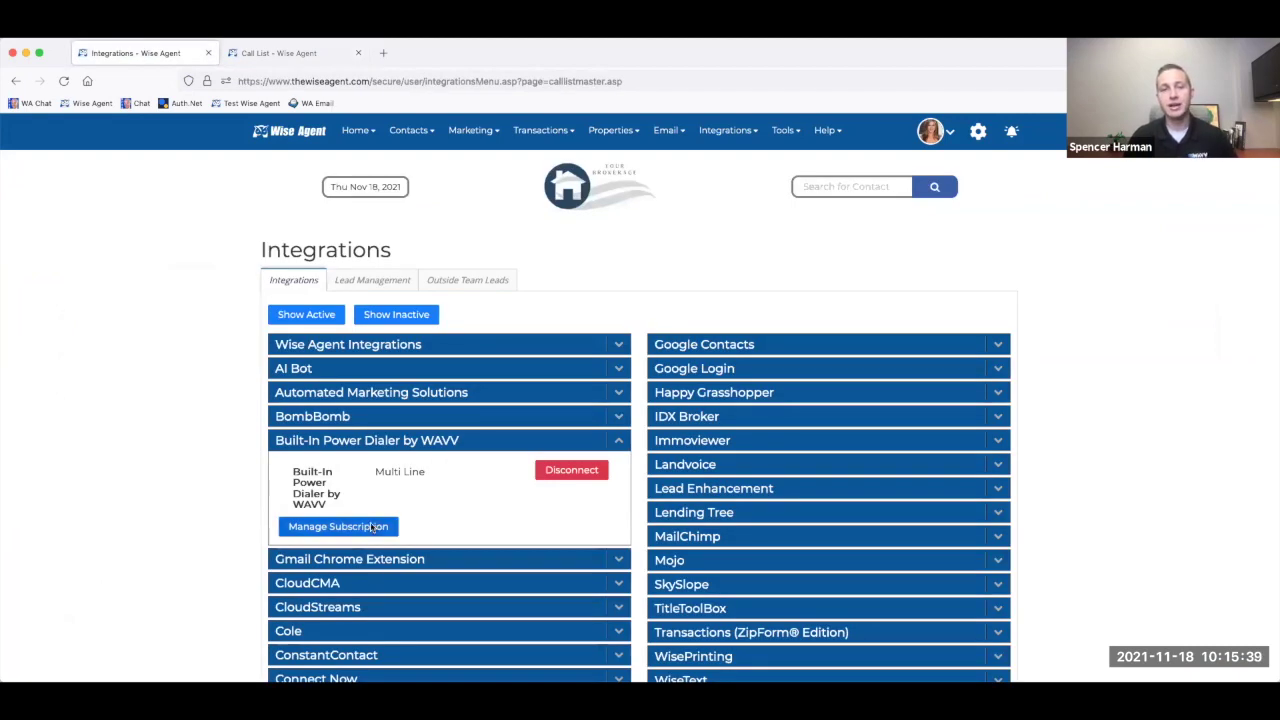
left_click(338, 526)
left_click(631, 499)
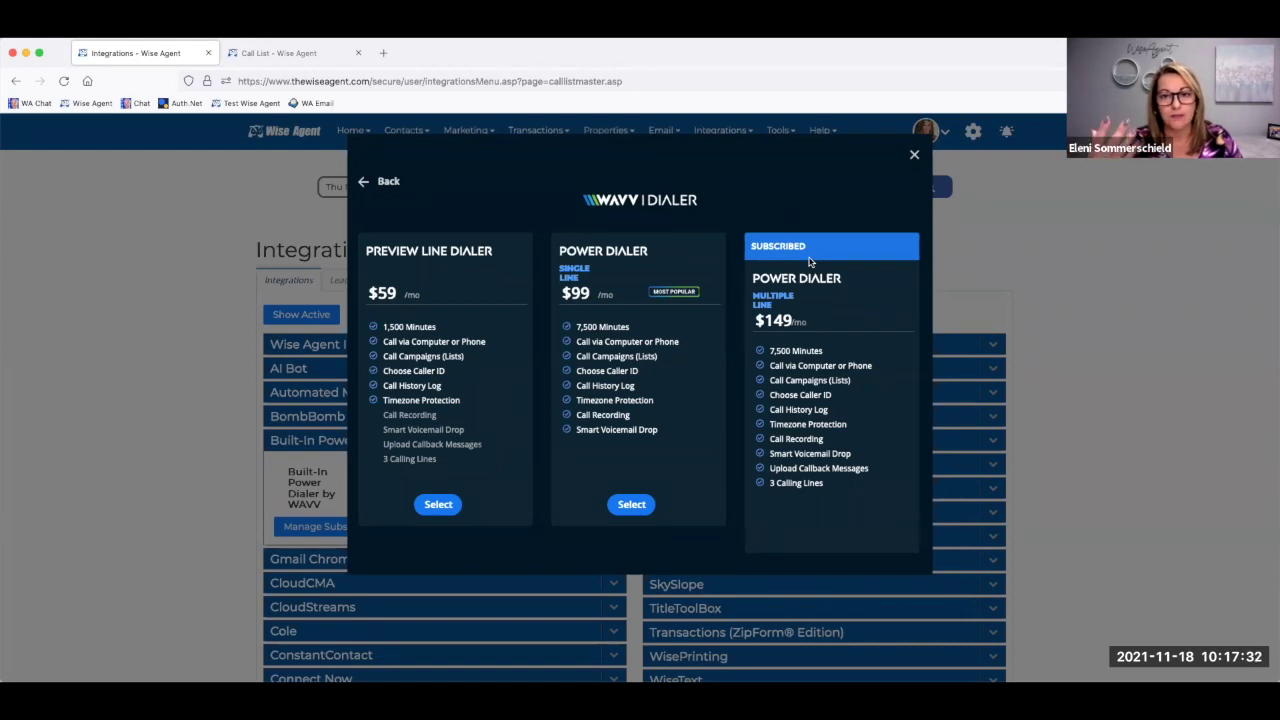
left_click(915, 158)
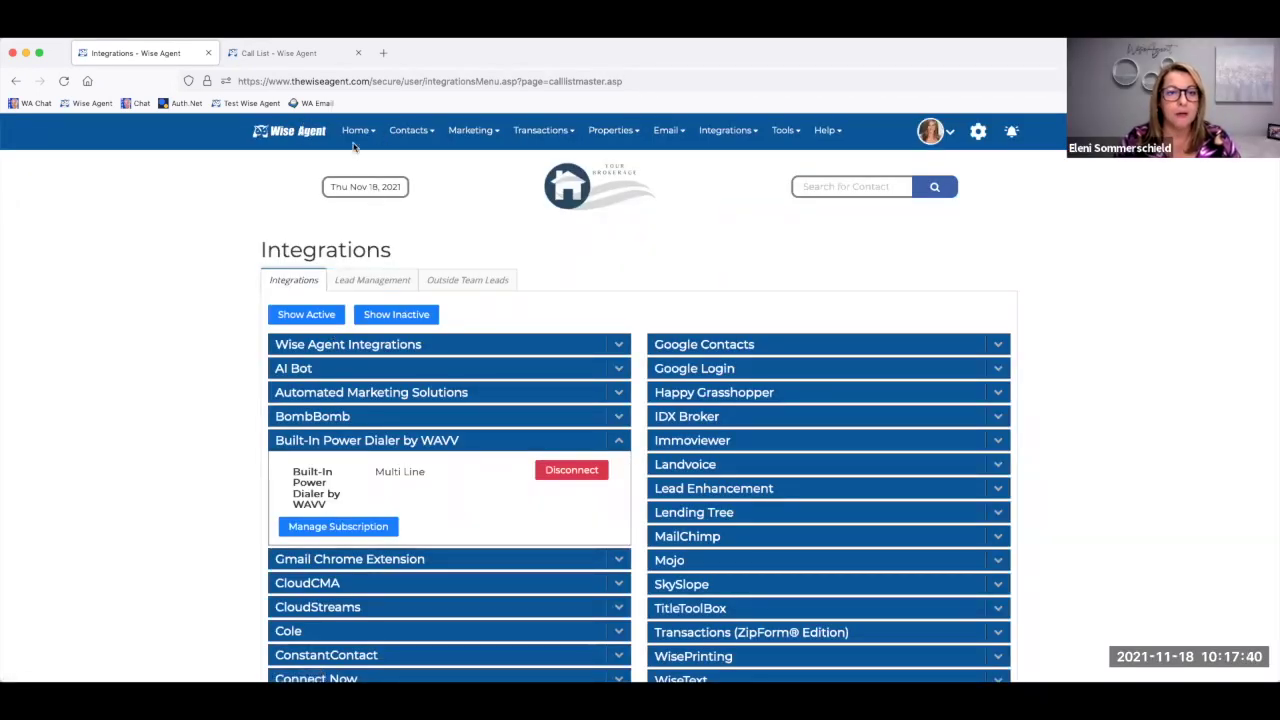
- Return to today's Call List, open the call form for the first contact, and check its contact info
left_click(270, 54)
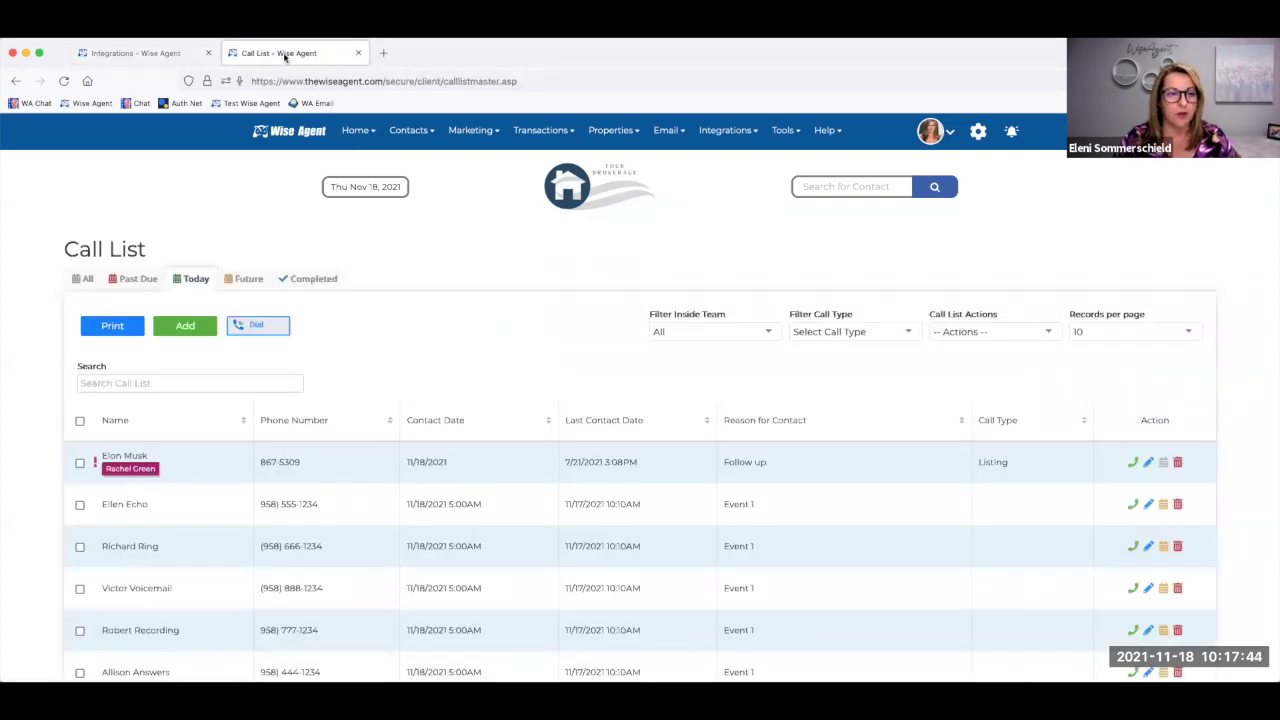
left_click(354, 130)
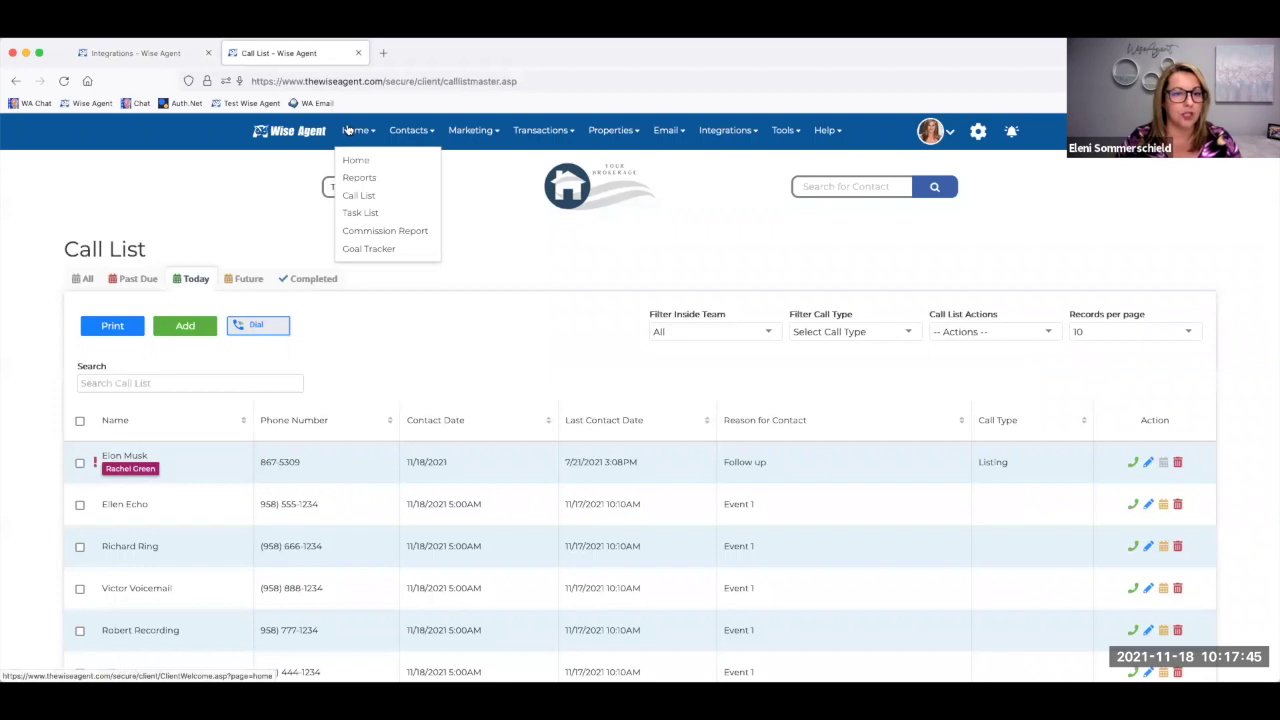
left_click(149, 182)
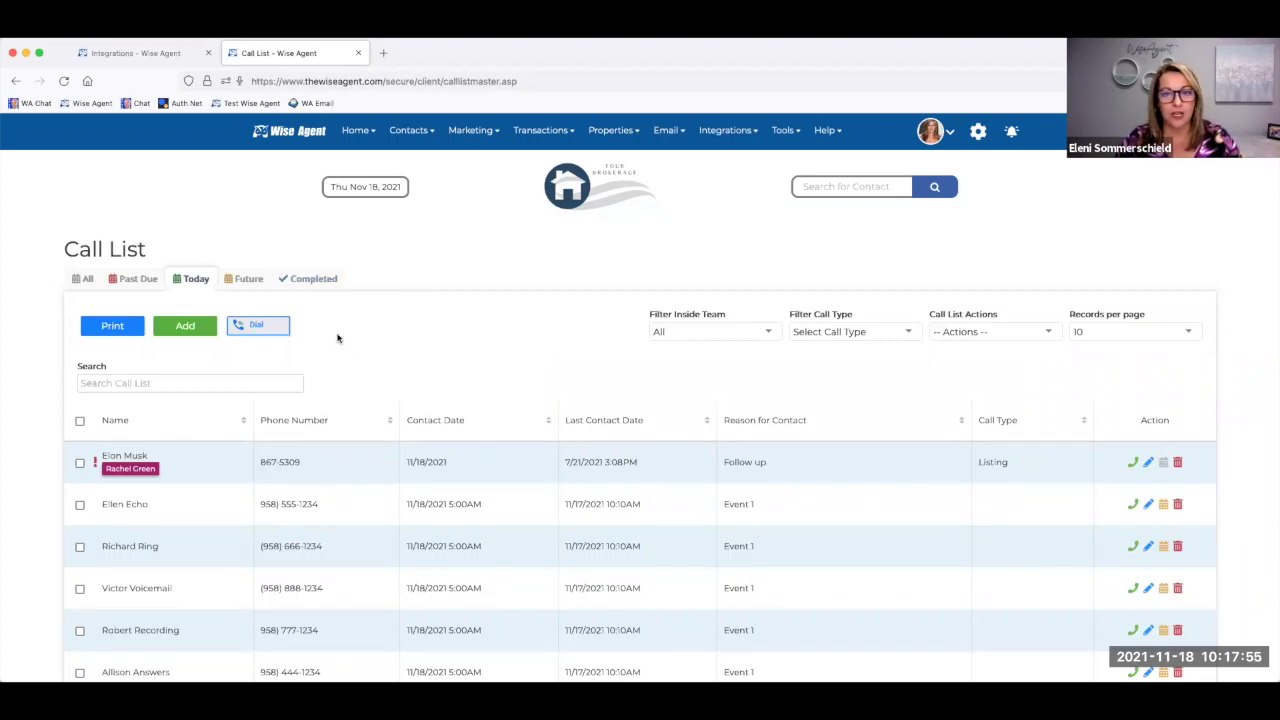
left_click(1133, 462)
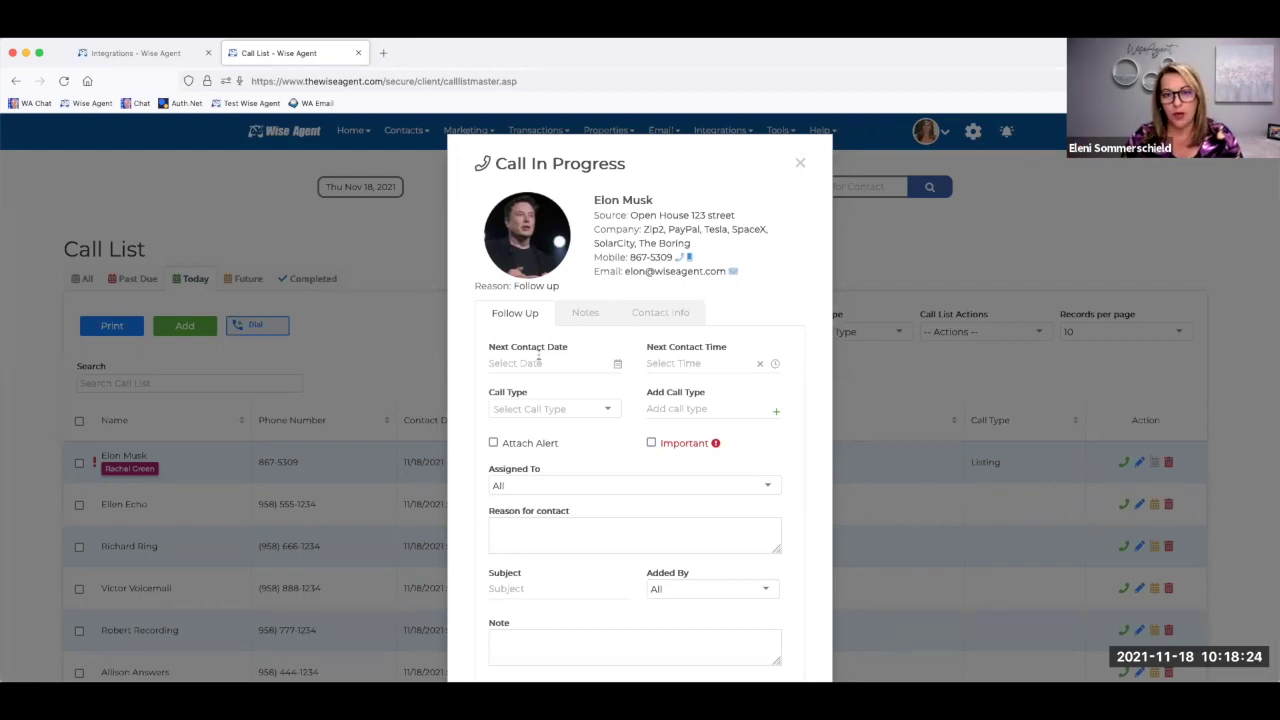
left_click(664, 313)
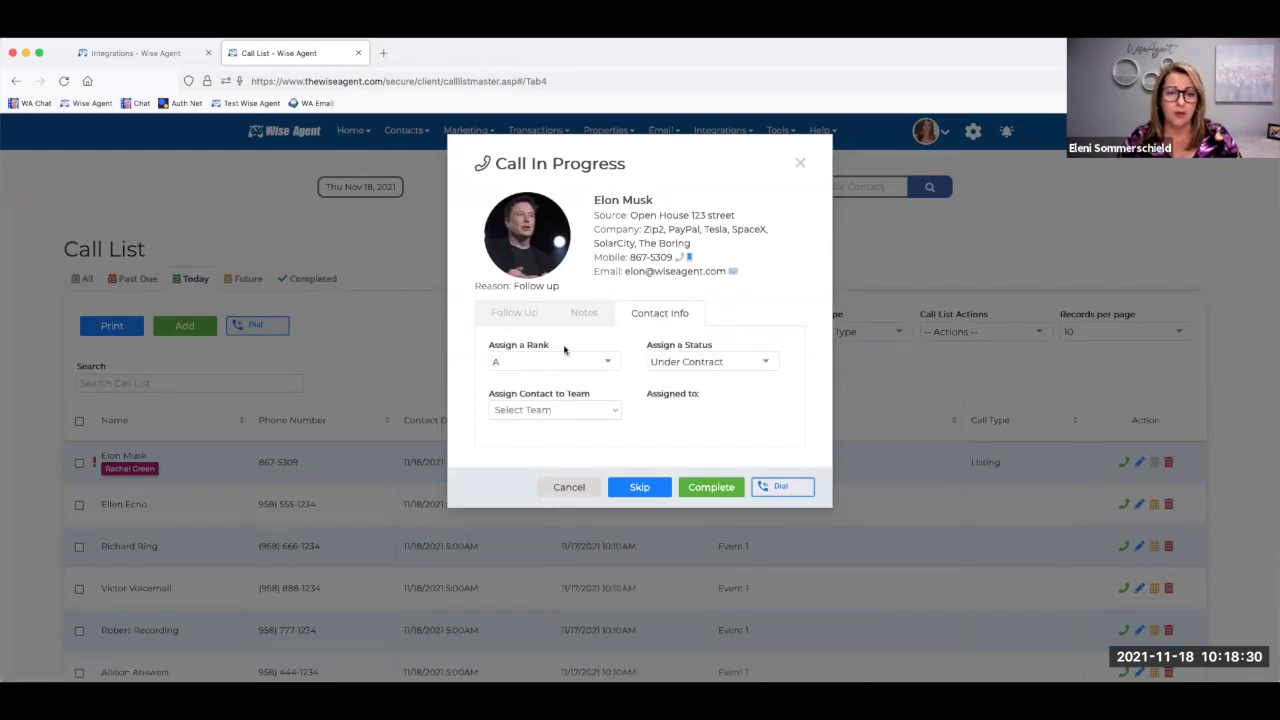
left_click(513, 314)
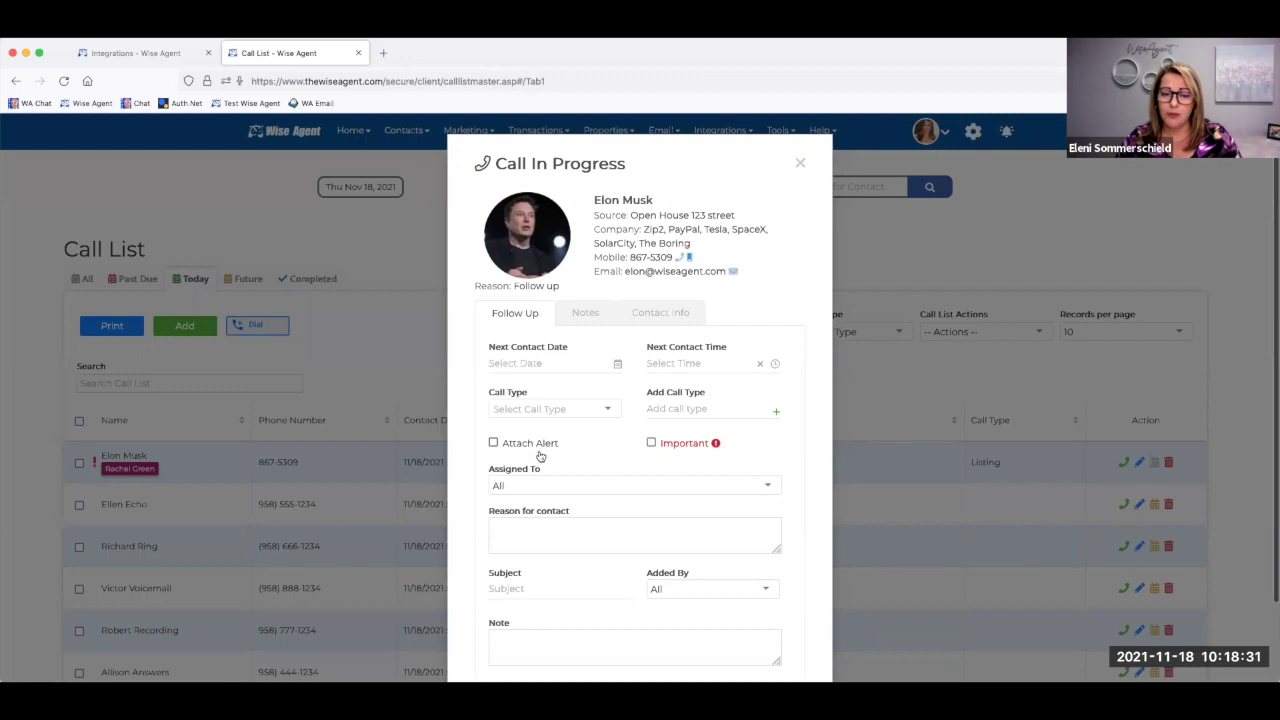
- Schedule the contact's next follow-up for 12/15/2021 at 02:00 PM
left_click(529, 526)
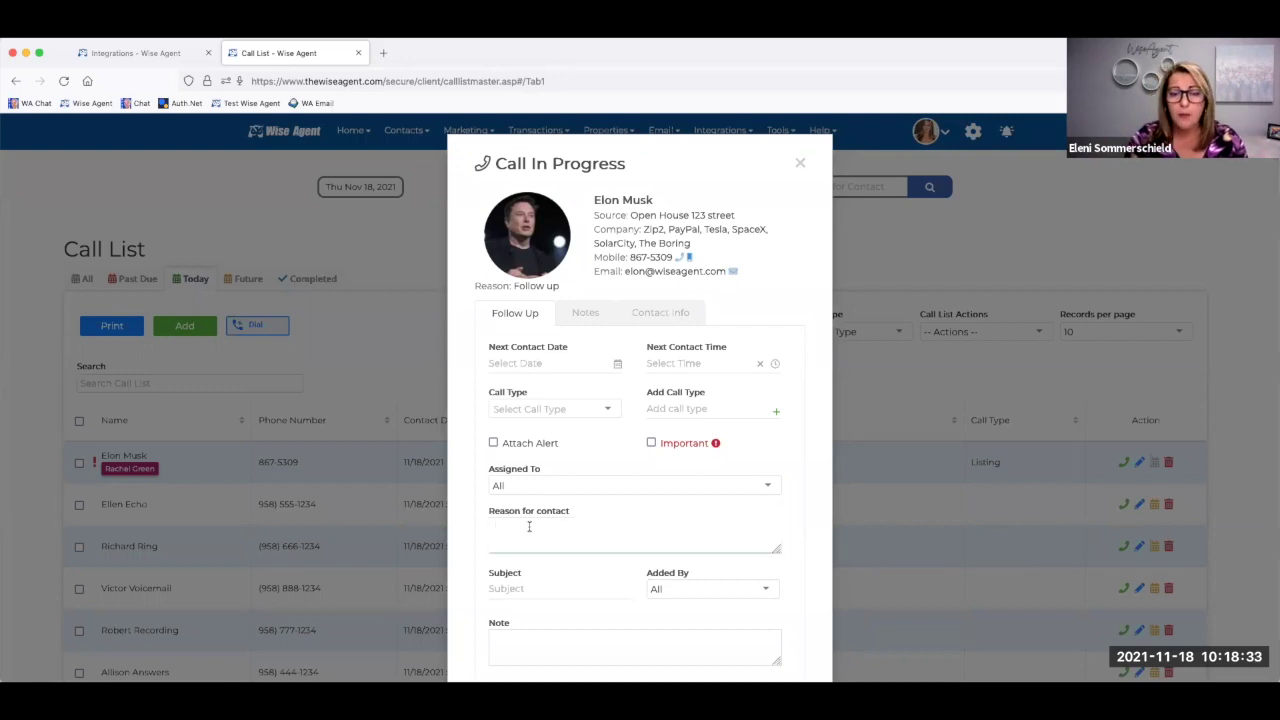
left_click(535, 366)
left_click(628, 391)
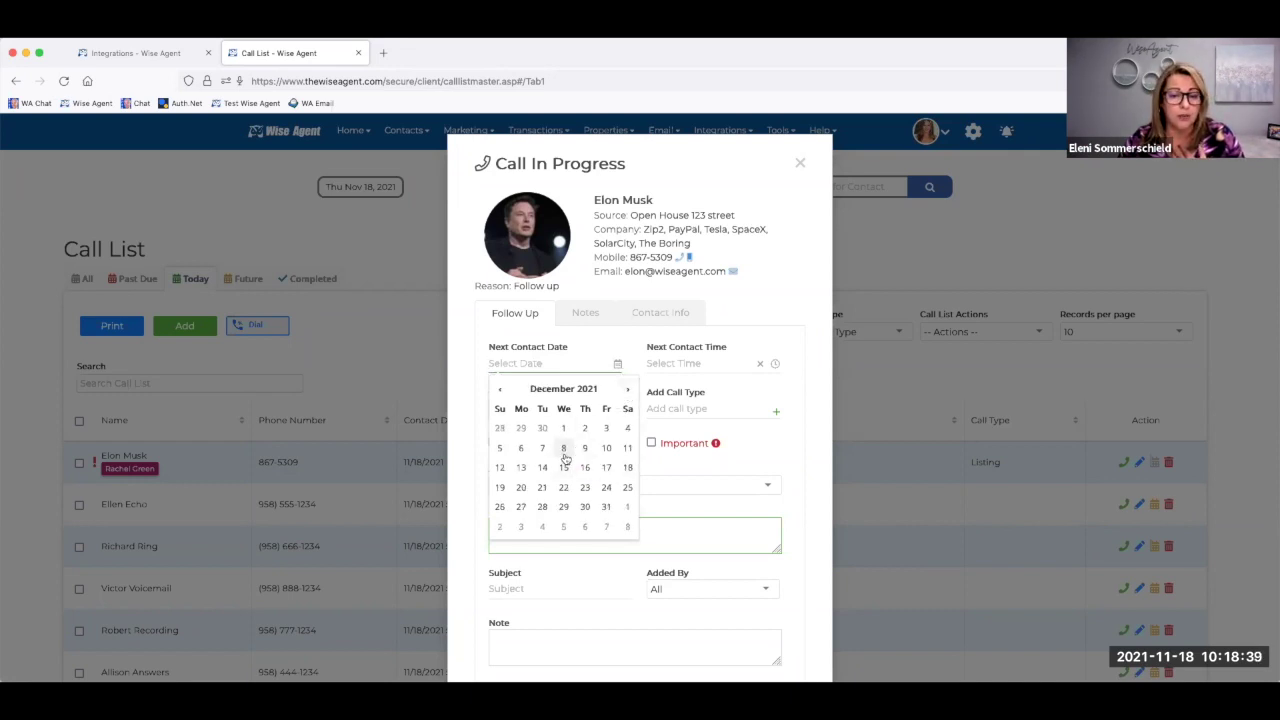
left_click(564, 467)
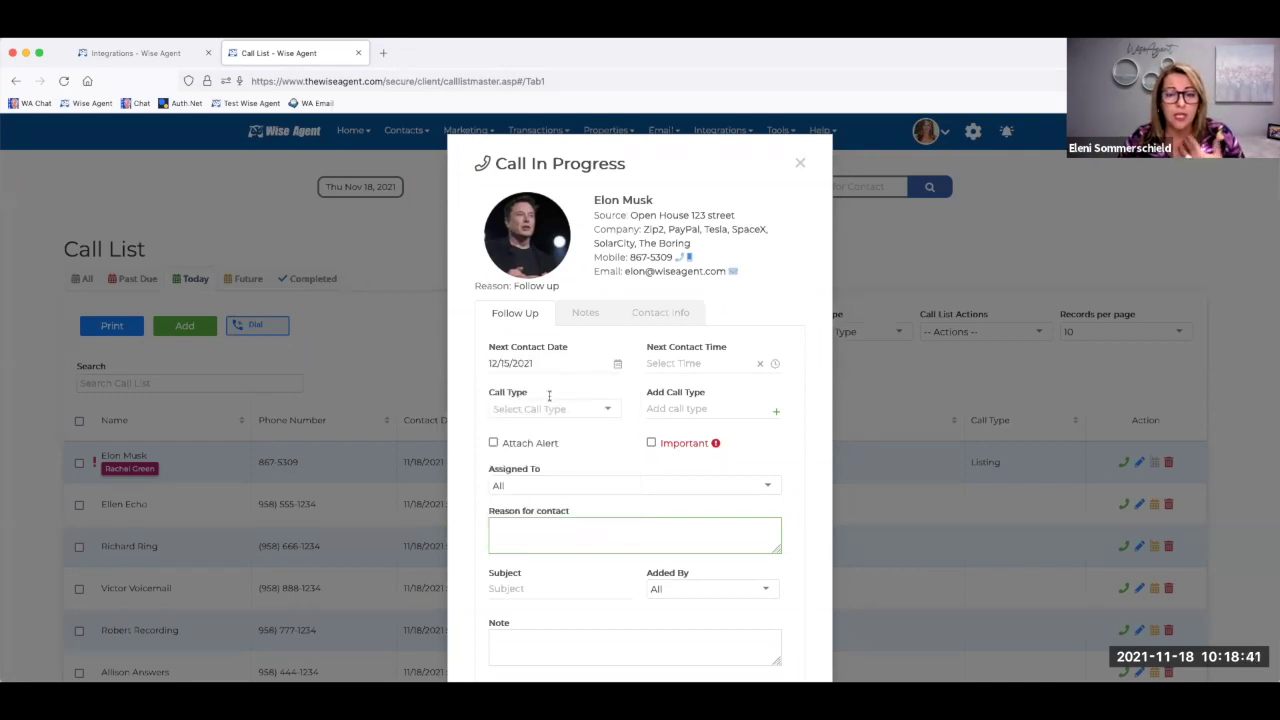
left_click(668, 363)
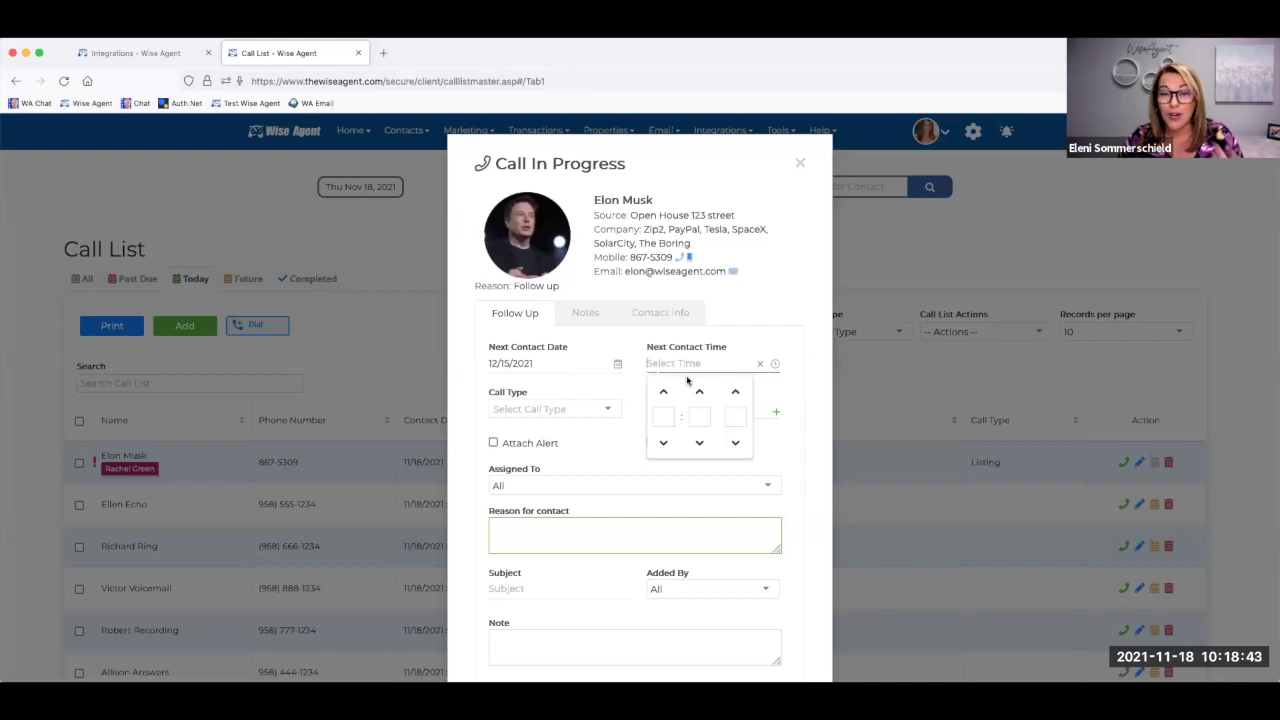
left_click(662, 392)
left_click(662, 392)
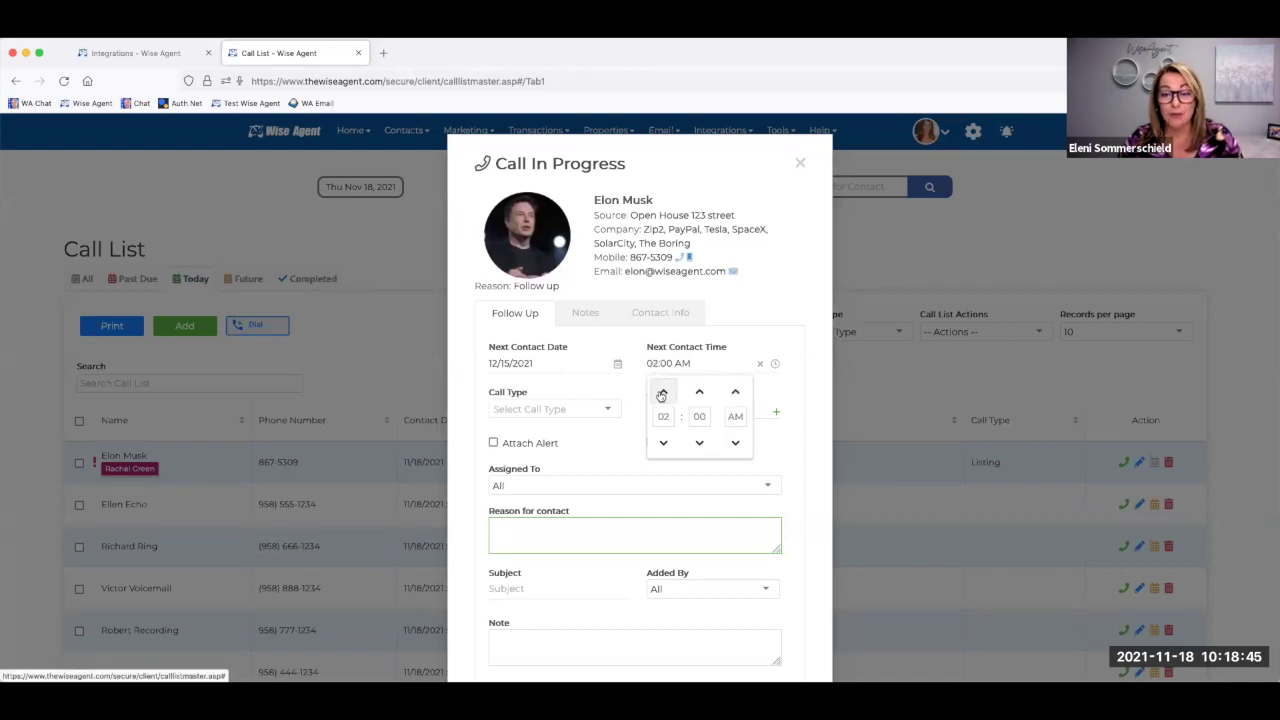
left_click(735, 391)
left_click(608, 385)
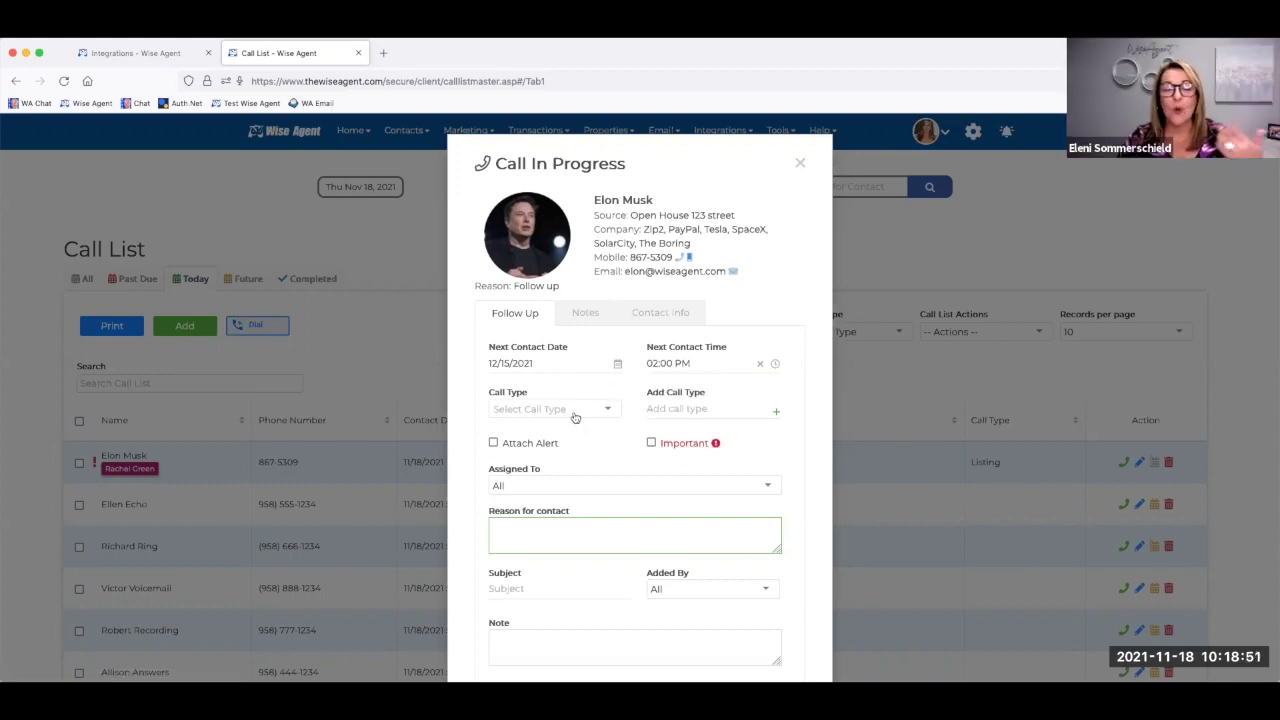
- Set the call type to "follow up" and preview the Attach Alert options without keeping the alert
left_click(575, 417)
left_click(558, 489)
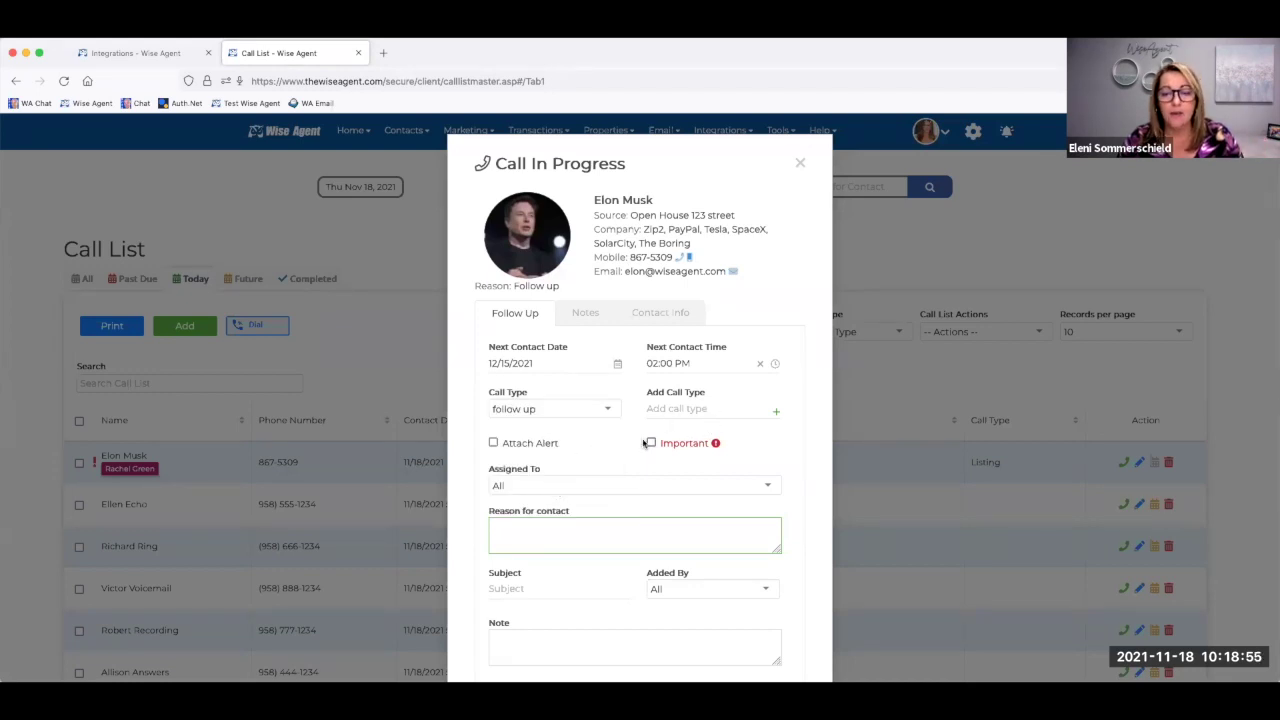
left_click(493, 443)
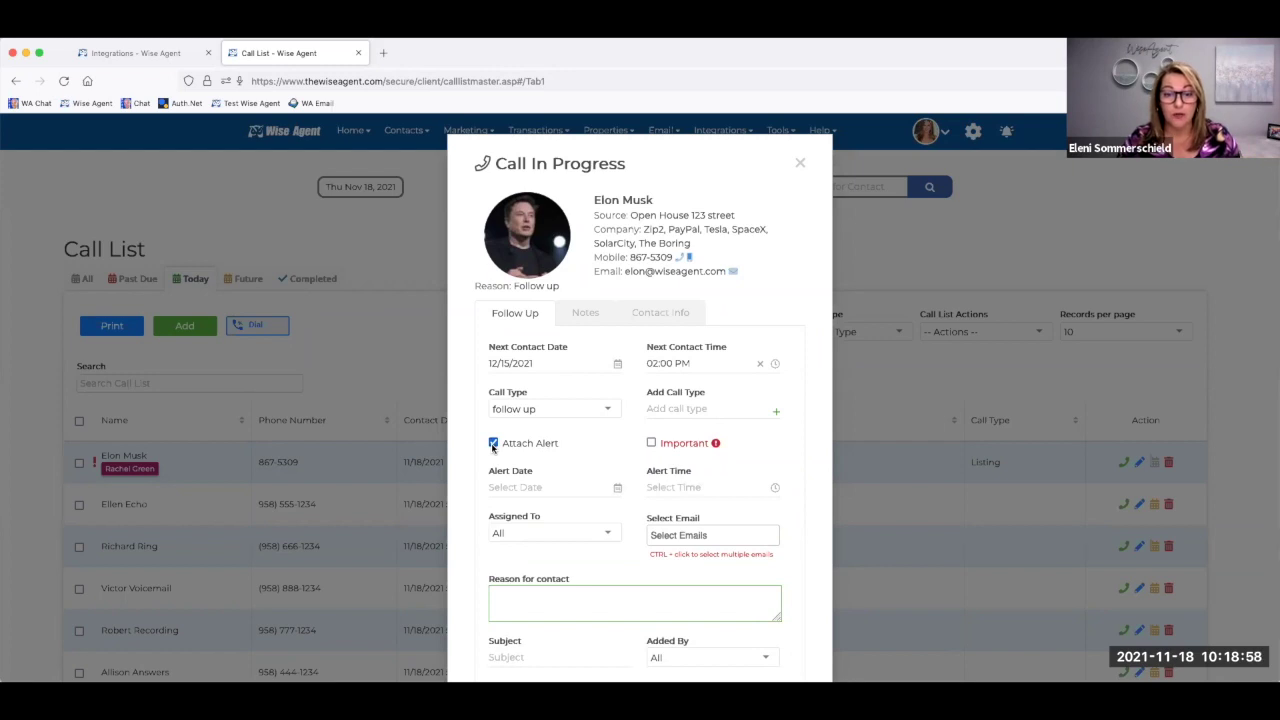
left_click(493, 444)
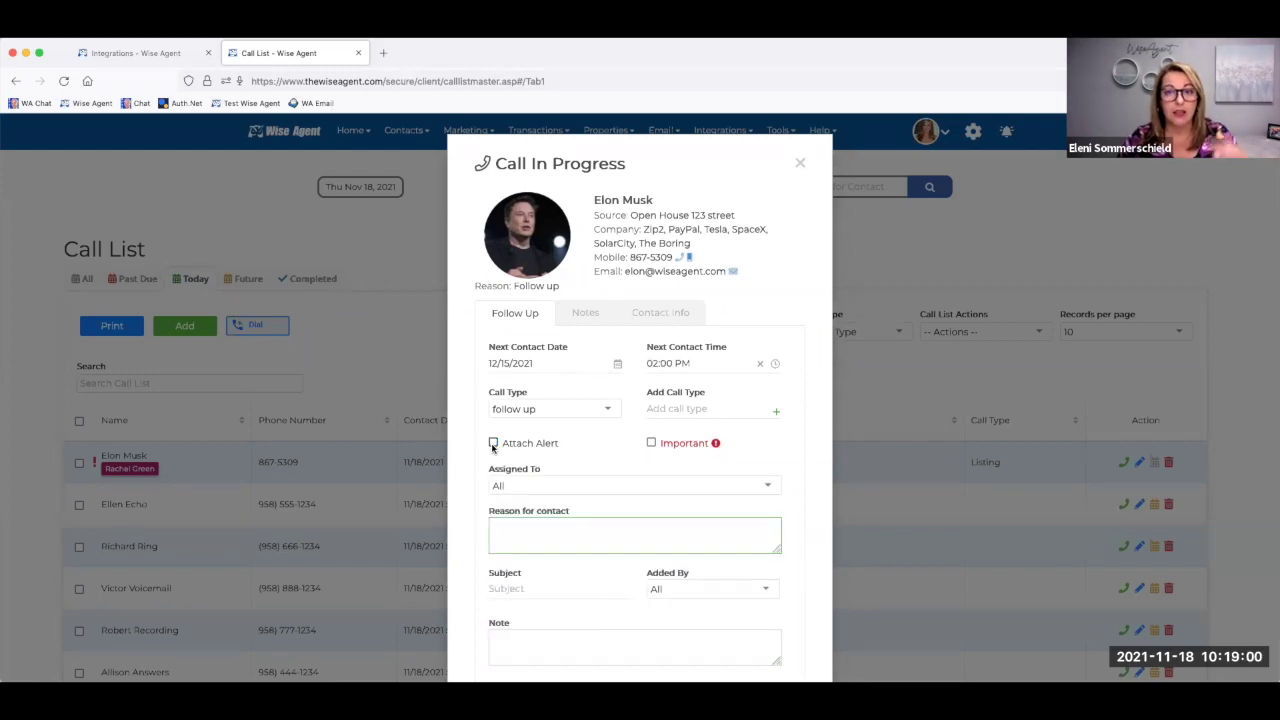
- Check the reason for contact and note fields, leave them empty, and complete the call
left_click(518, 528)
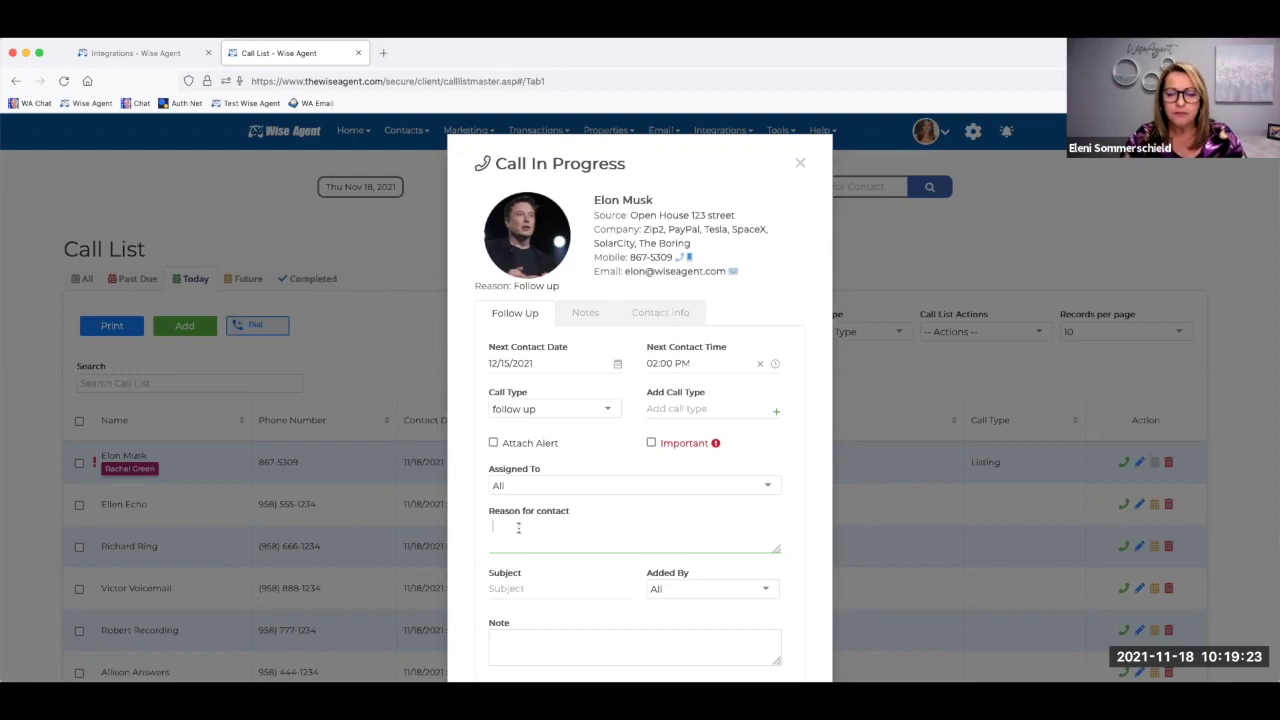
scroll(543, 537, "down", 2)
left_click(529, 547)
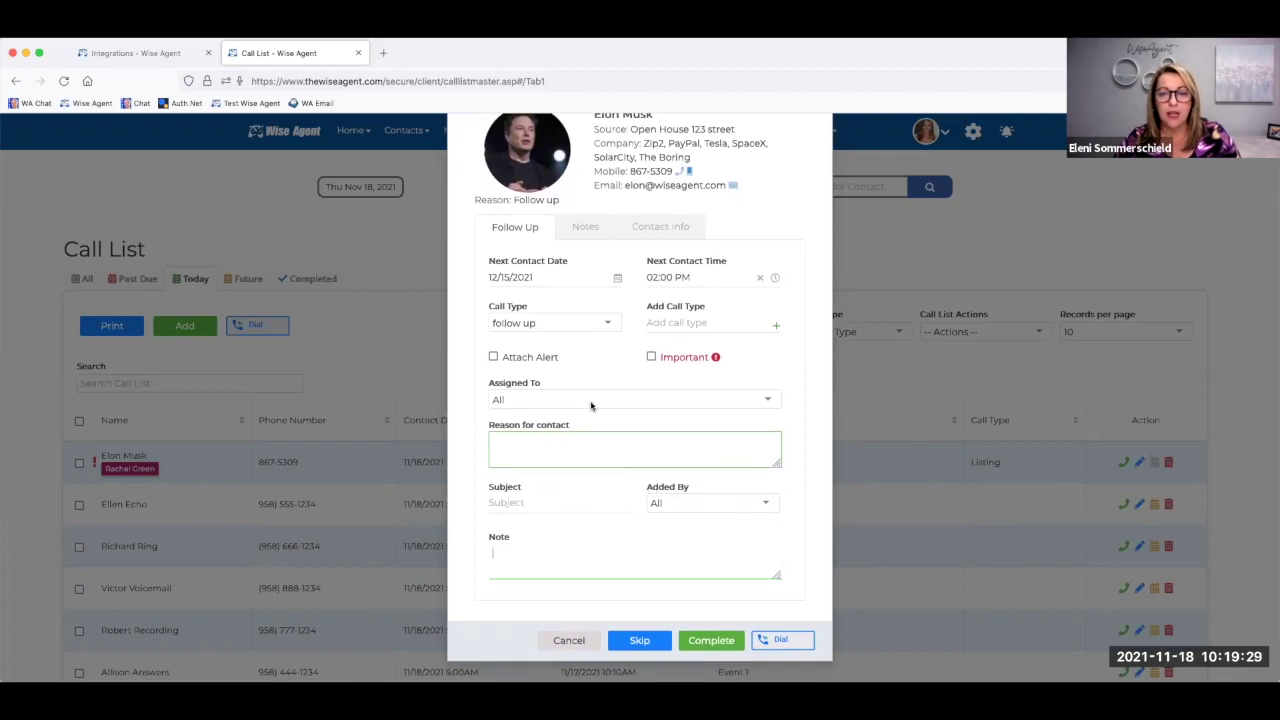
left_click(712, 640)
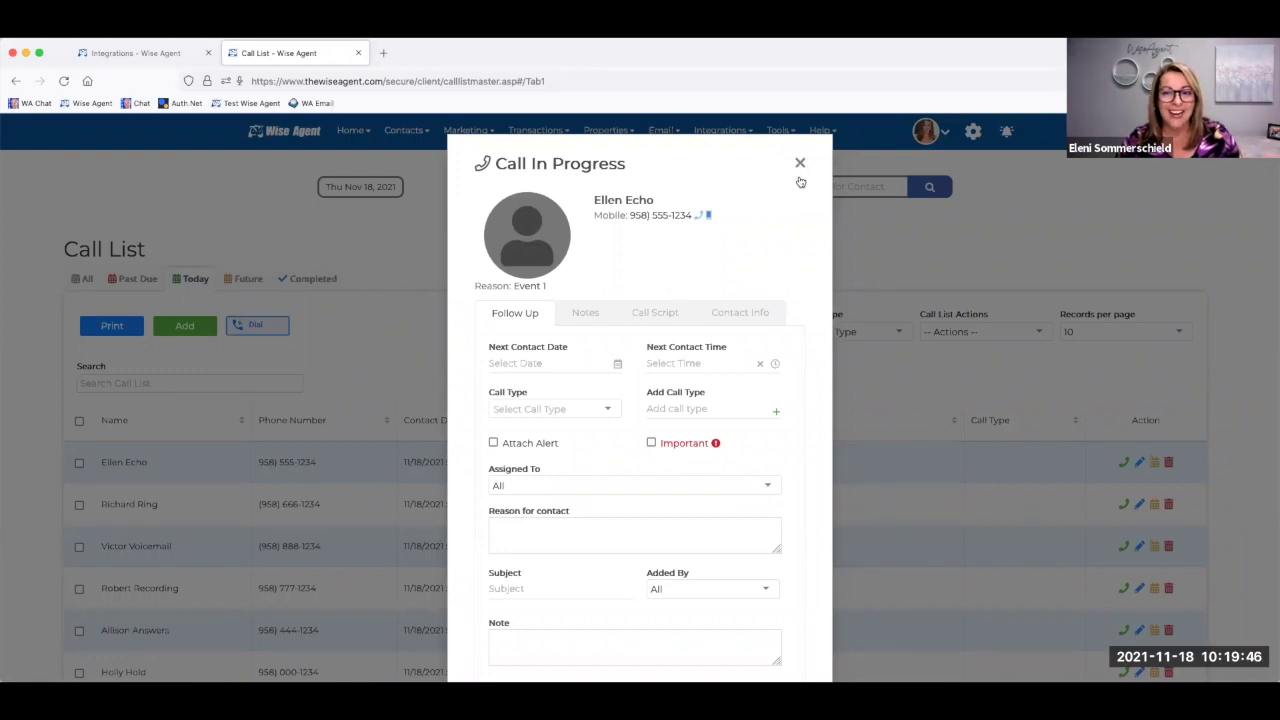
- Look over the next contact's follow-up form and display the call script
scroll(768, 238, "down", 1)
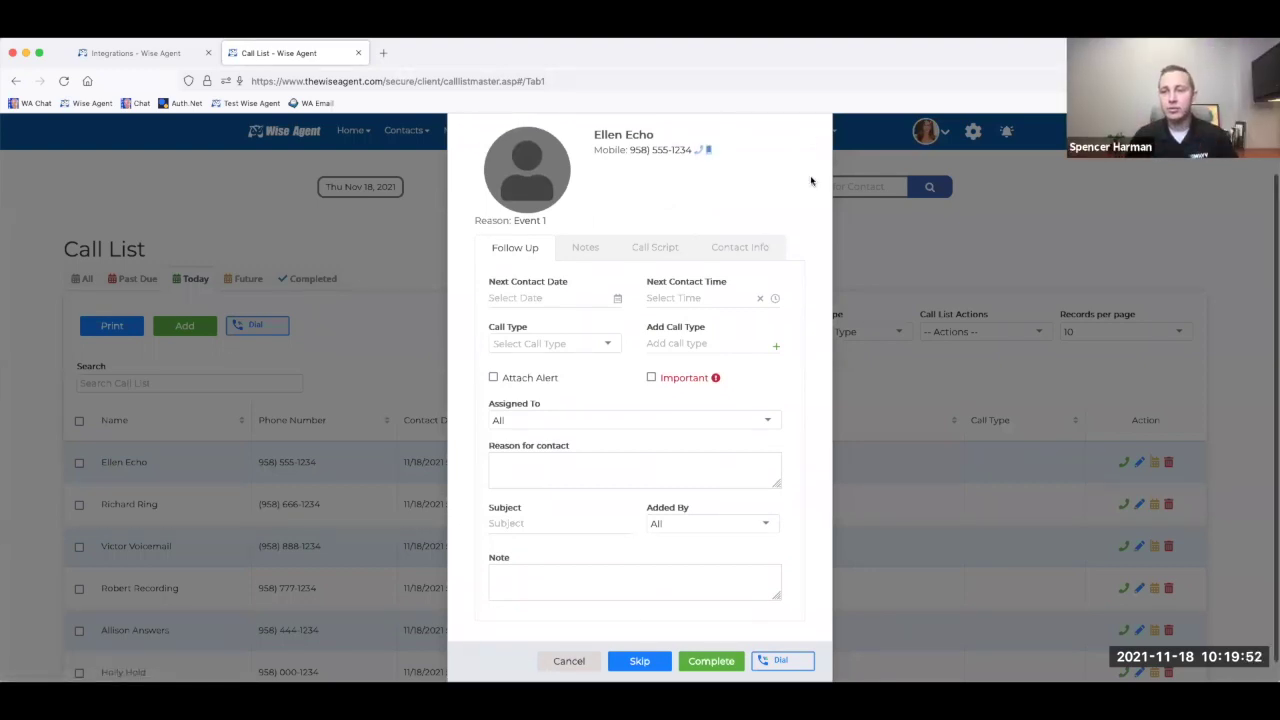
scroll(811, 180, "up", 2)
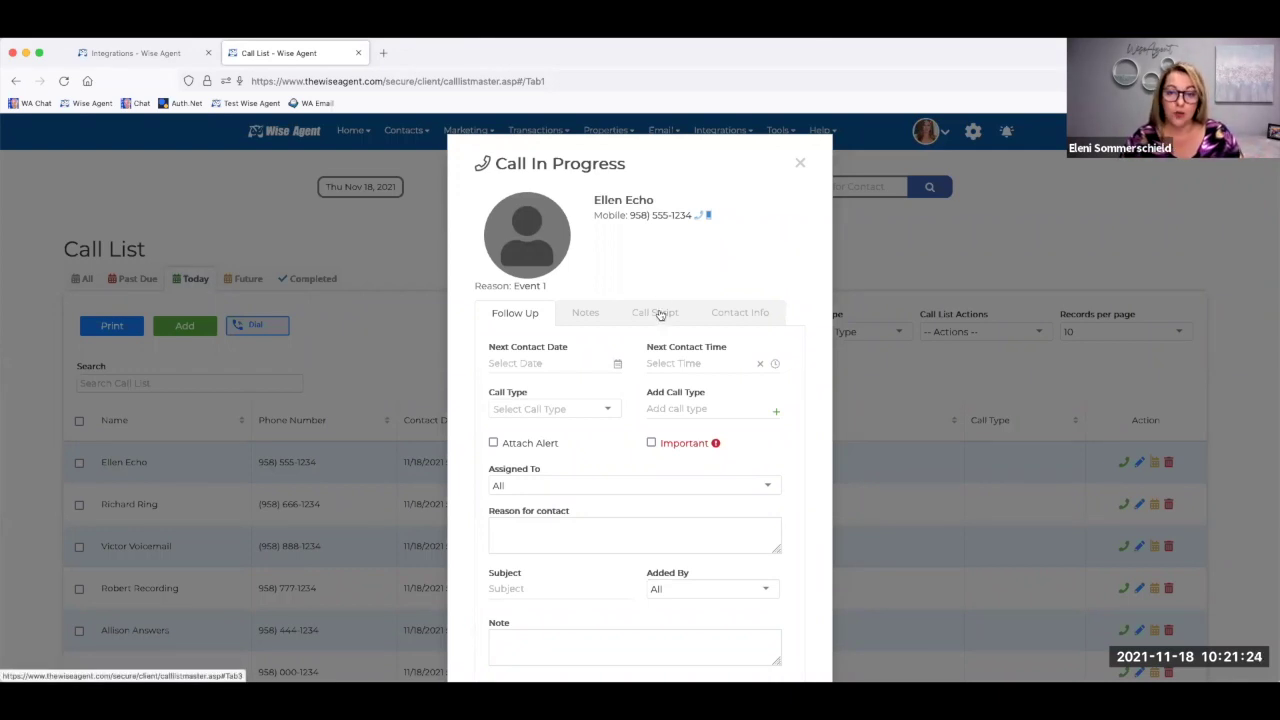
left_click(660, 315)
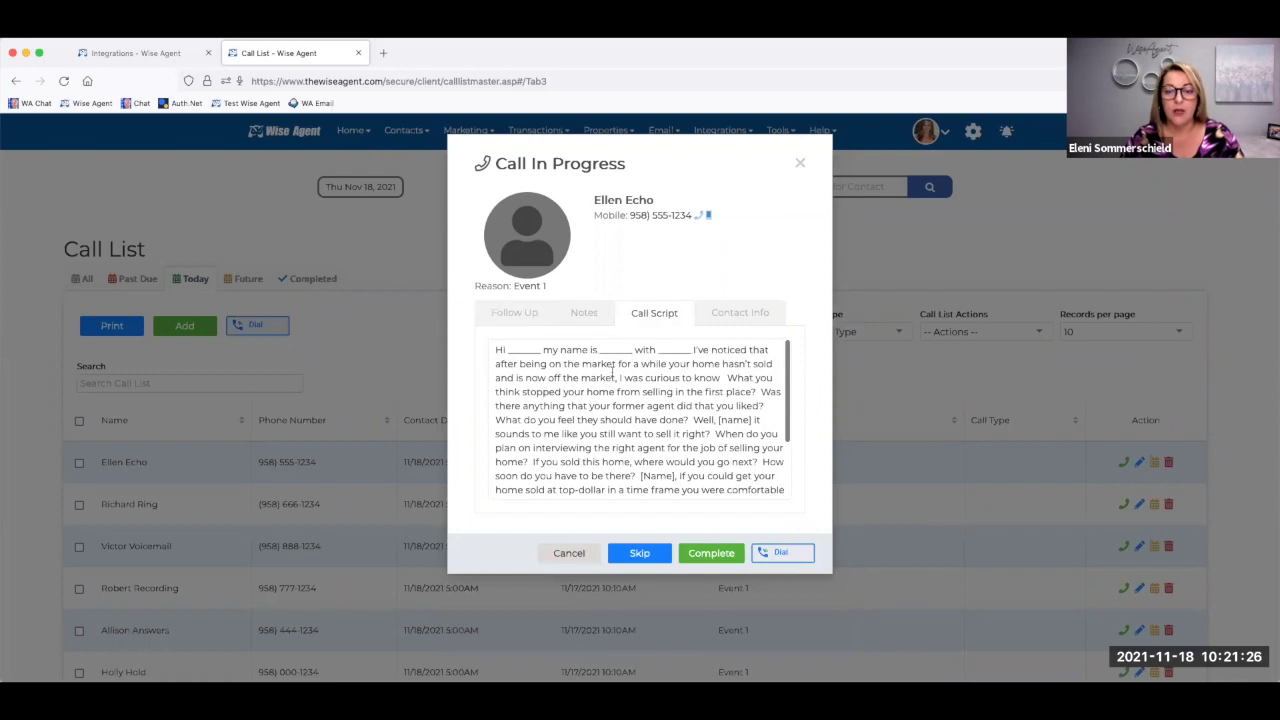
- Read through the contact's call script and check the contact's notes before returning to the script
scroll(636, 456, "down", 2)
scroll(636, 456, "up", 3)
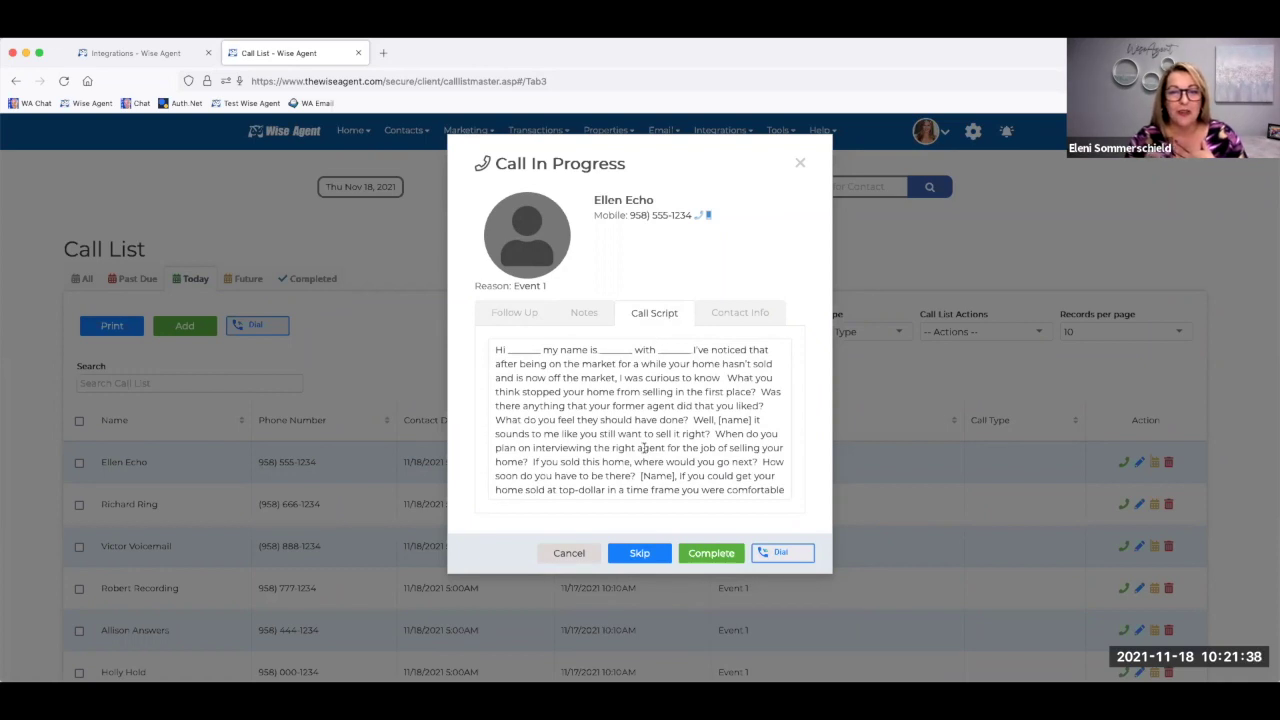
left_click(585, 316)
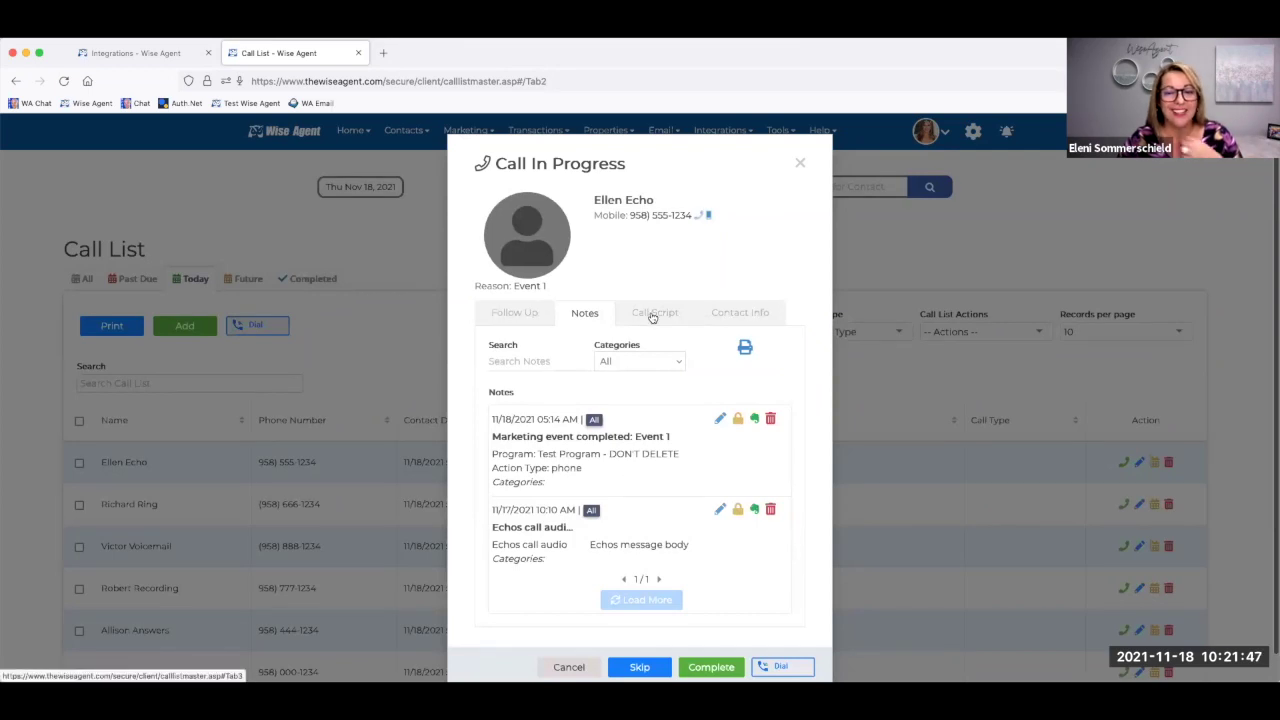
left_click(652, 314)
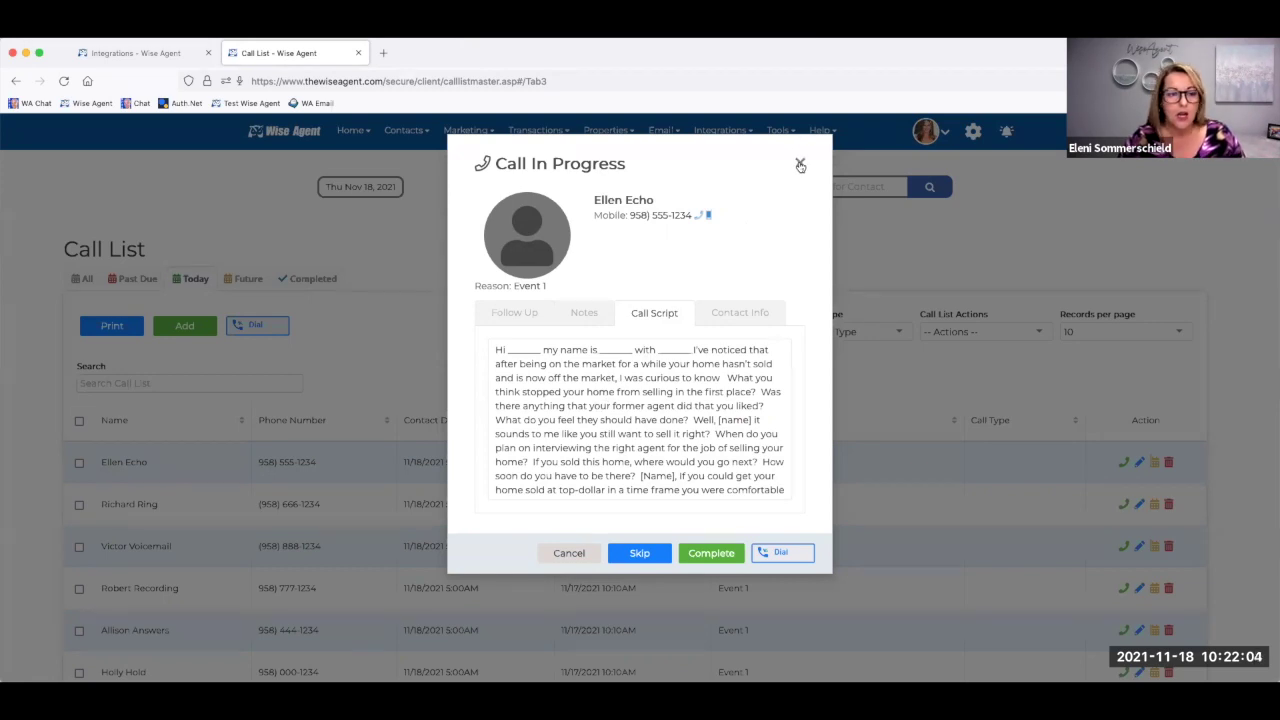
- Start a WAVV power dialer call to the current contact and display the call script during the live call
left_click(782, 555)
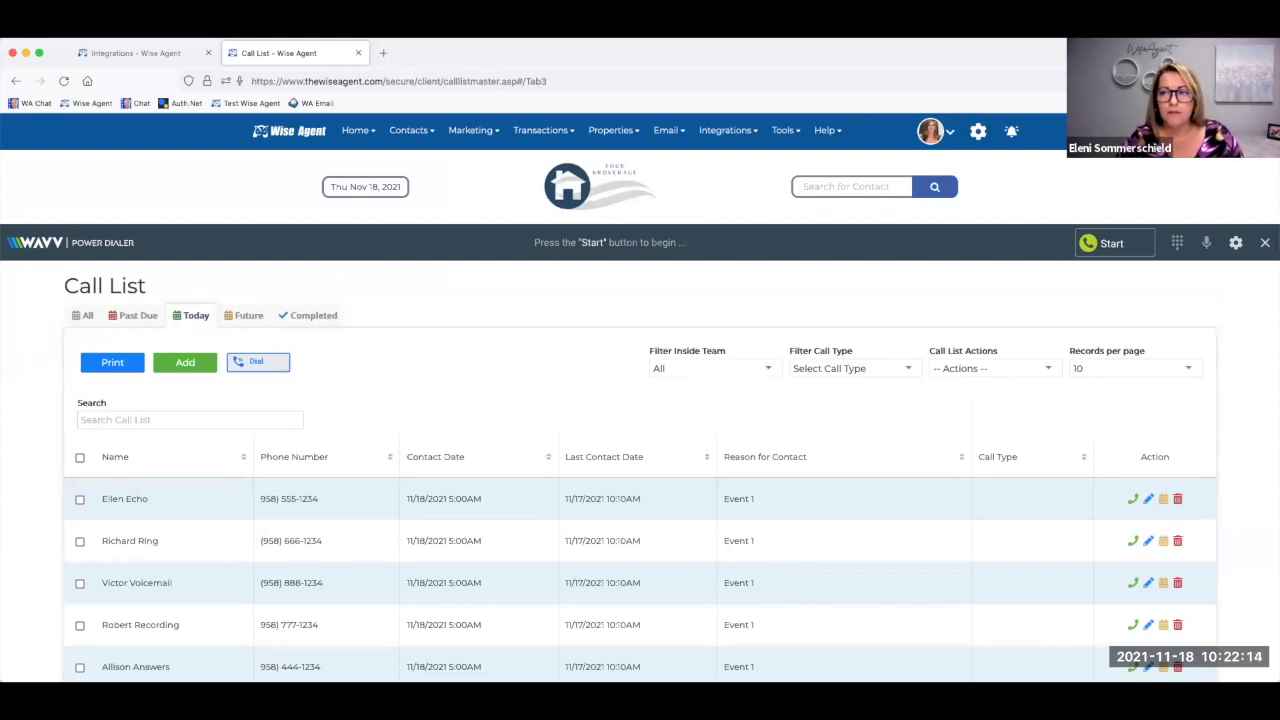
left_click(1110, 244)
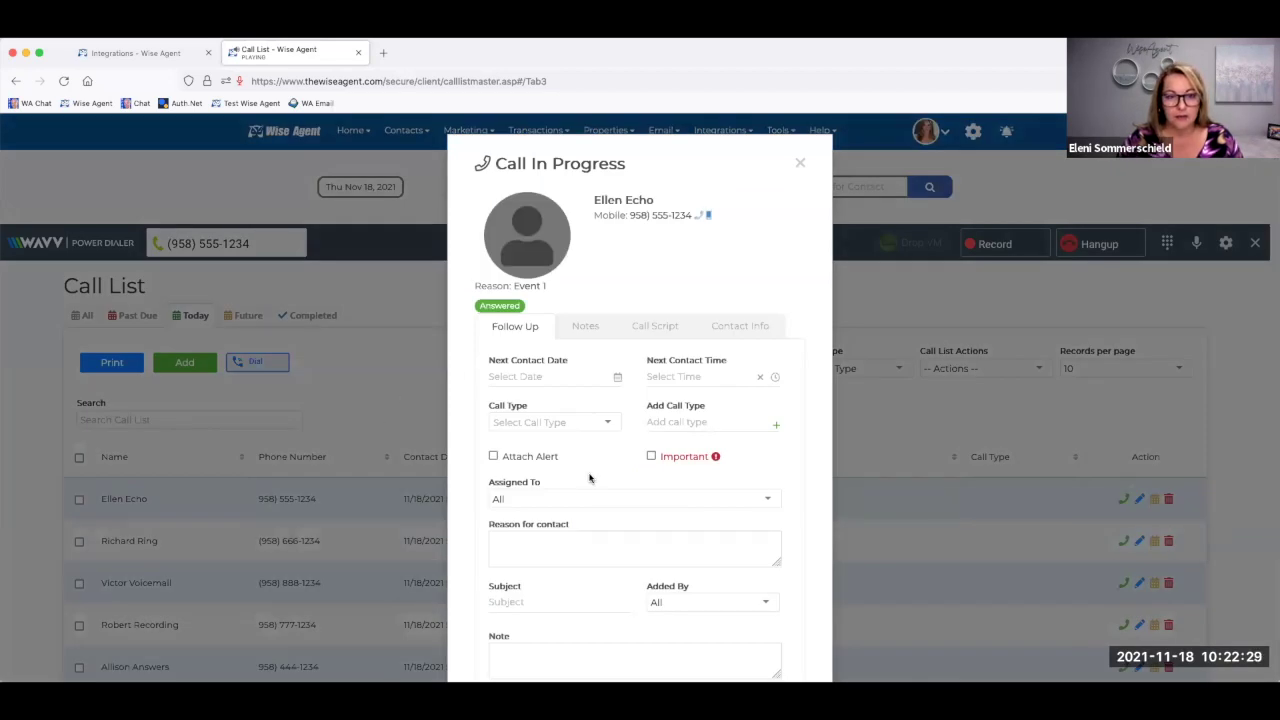
scroll(590, 478, "down", 3)
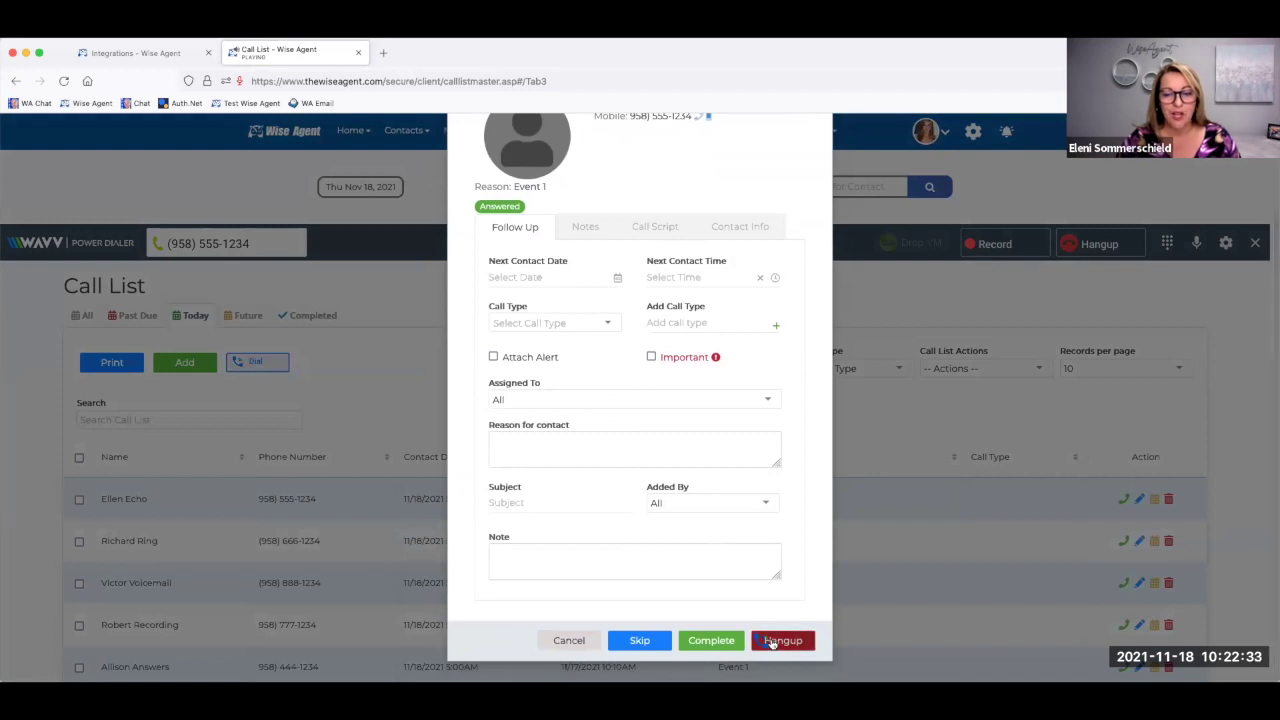
left_click(648, 228)
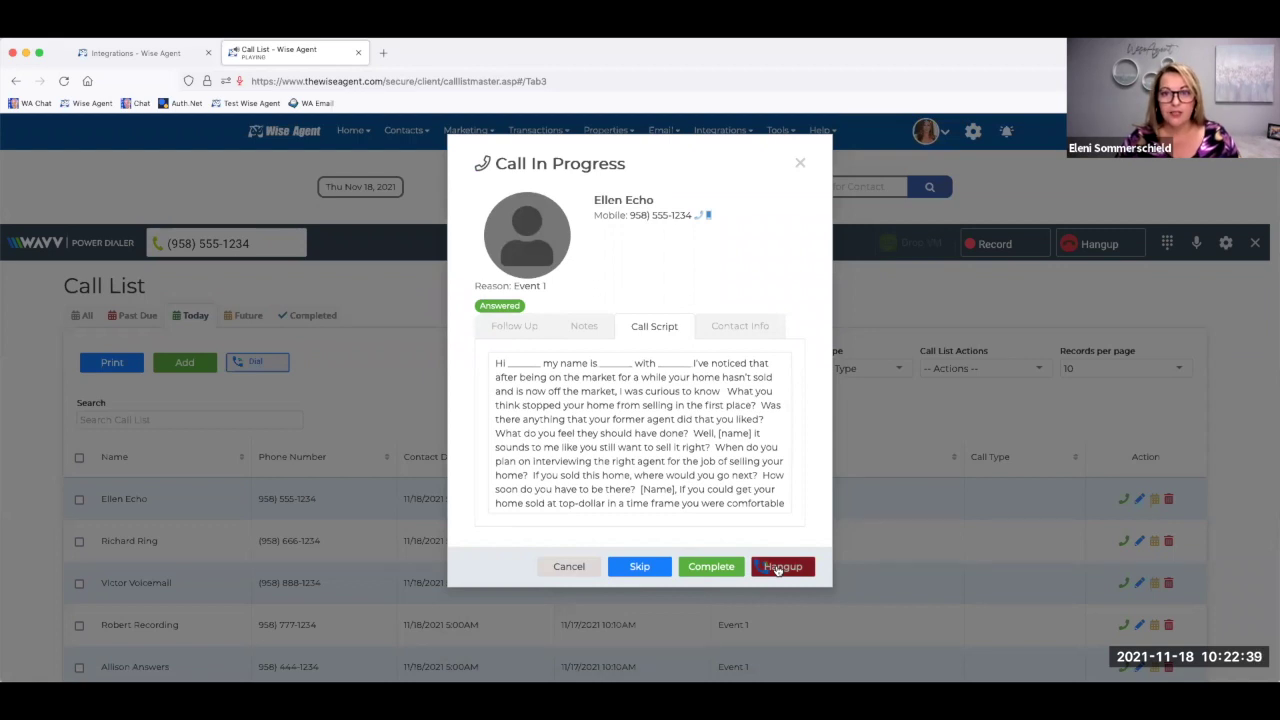
- Close the Call In Progress window and hang up the active call
left_click(800, 162)
left_click(1105, 244)
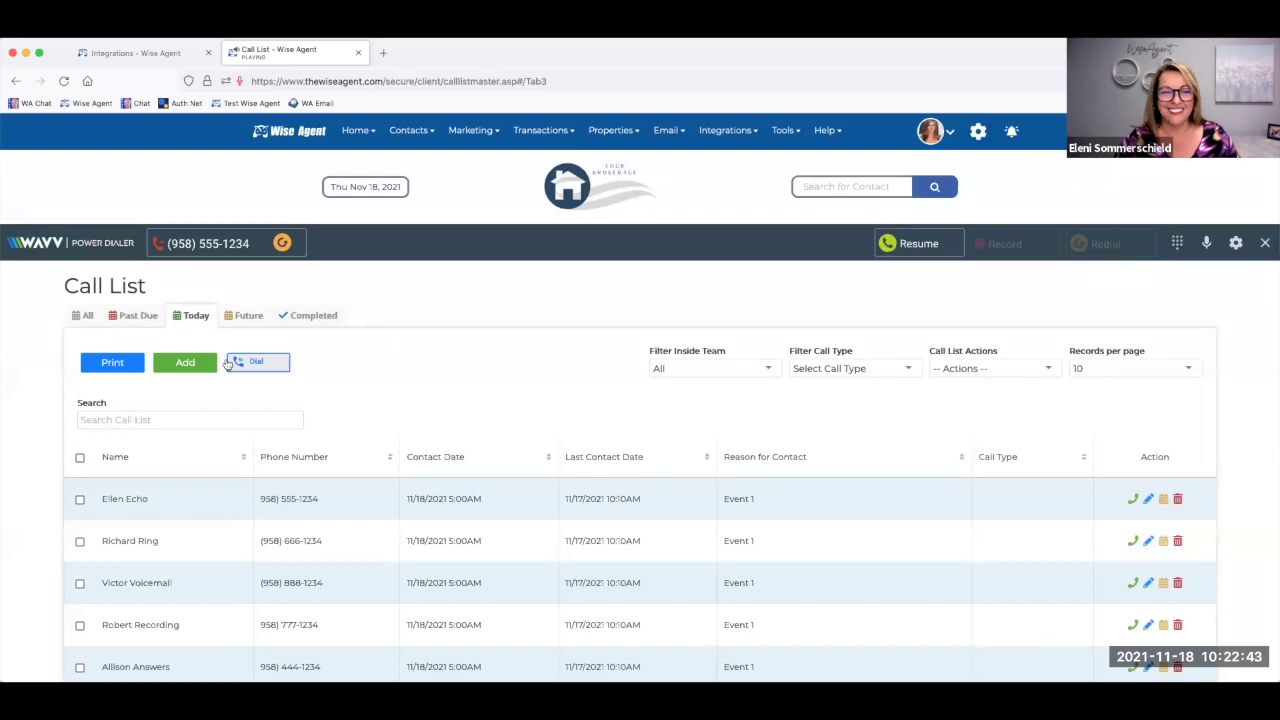
left_click(228, 364)
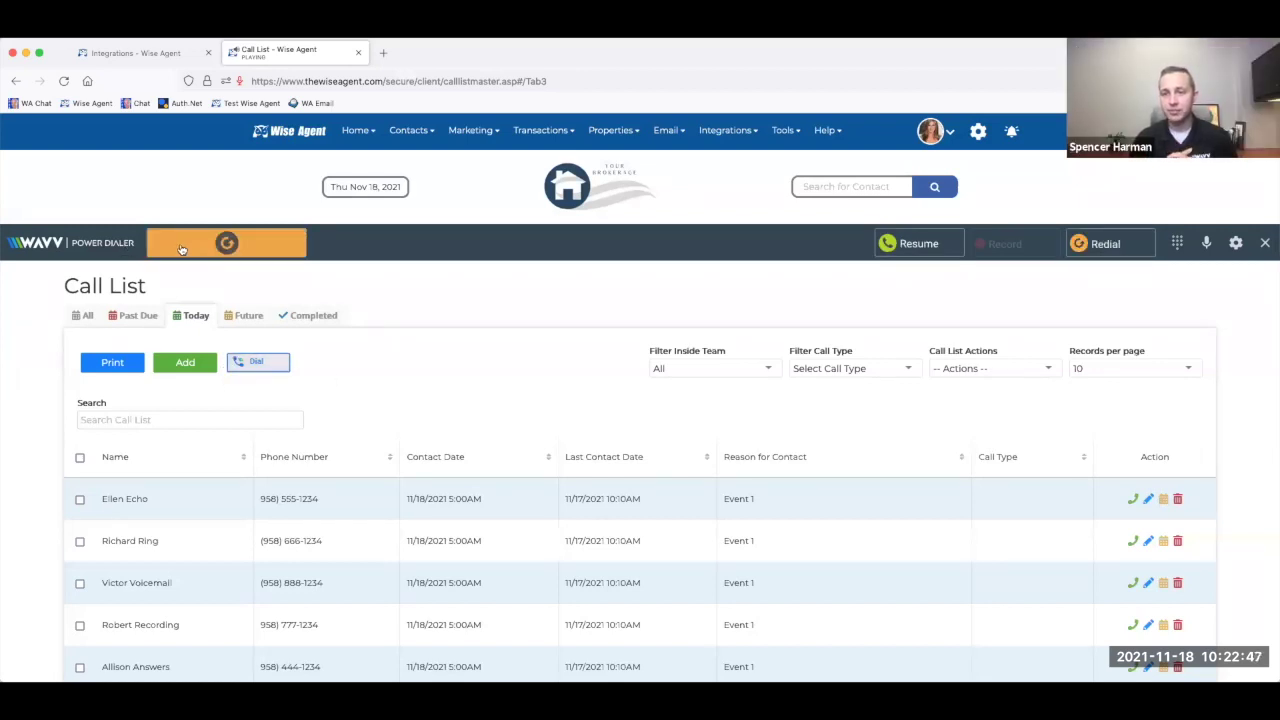
- Select the first three contacts in today's Call List and close the WAVV power dialer bar
scroll(173, 527, "down", 1)
scroll(173, 527, "down", 1)
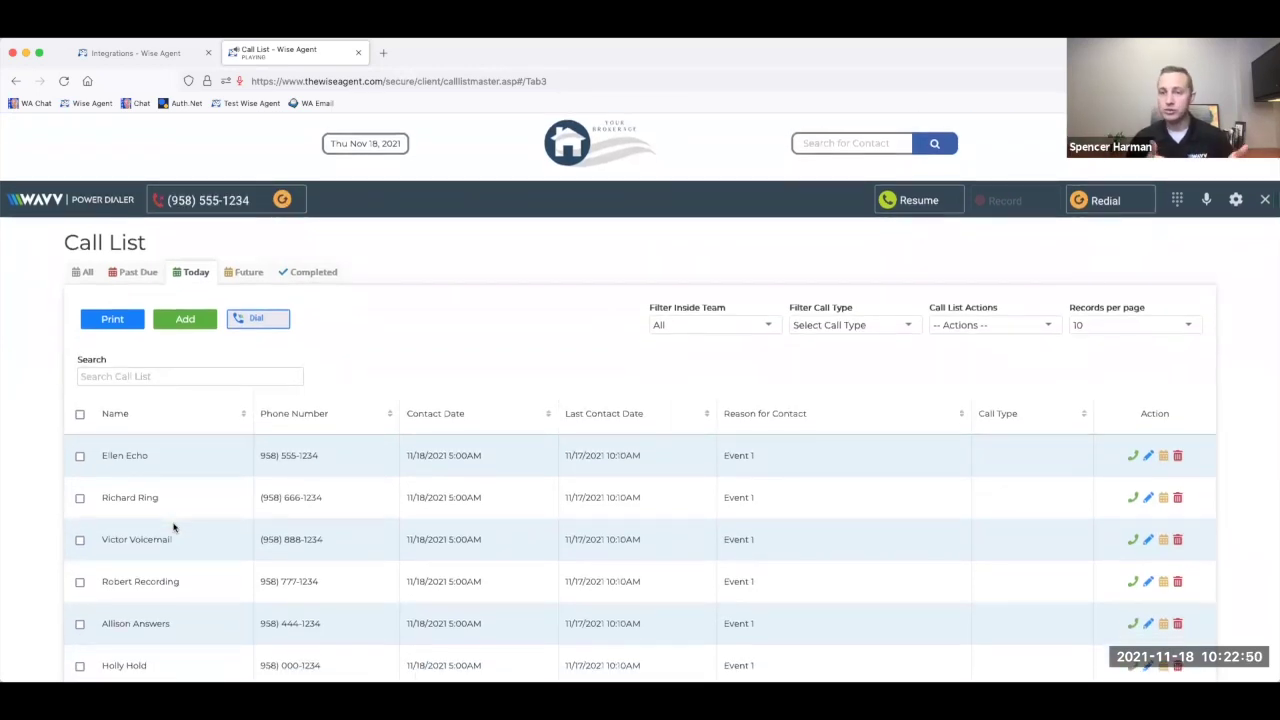
left_click(79, 498)
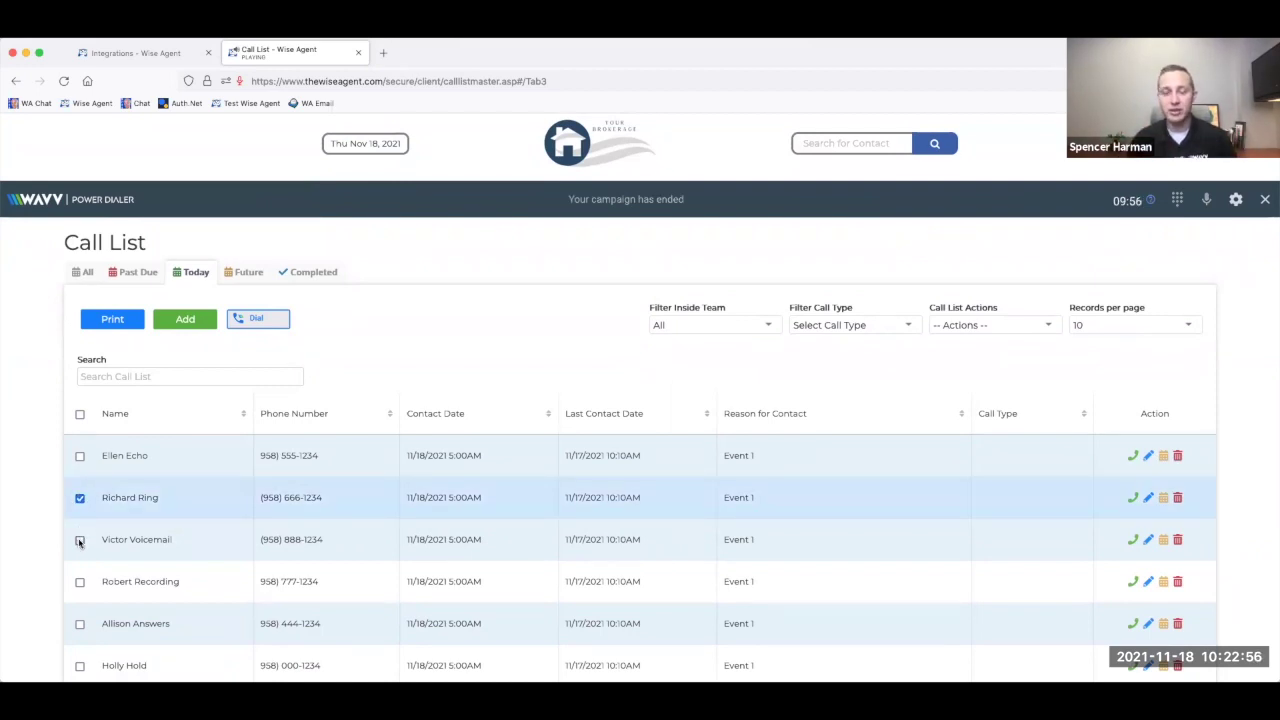
left_click(80, 541)
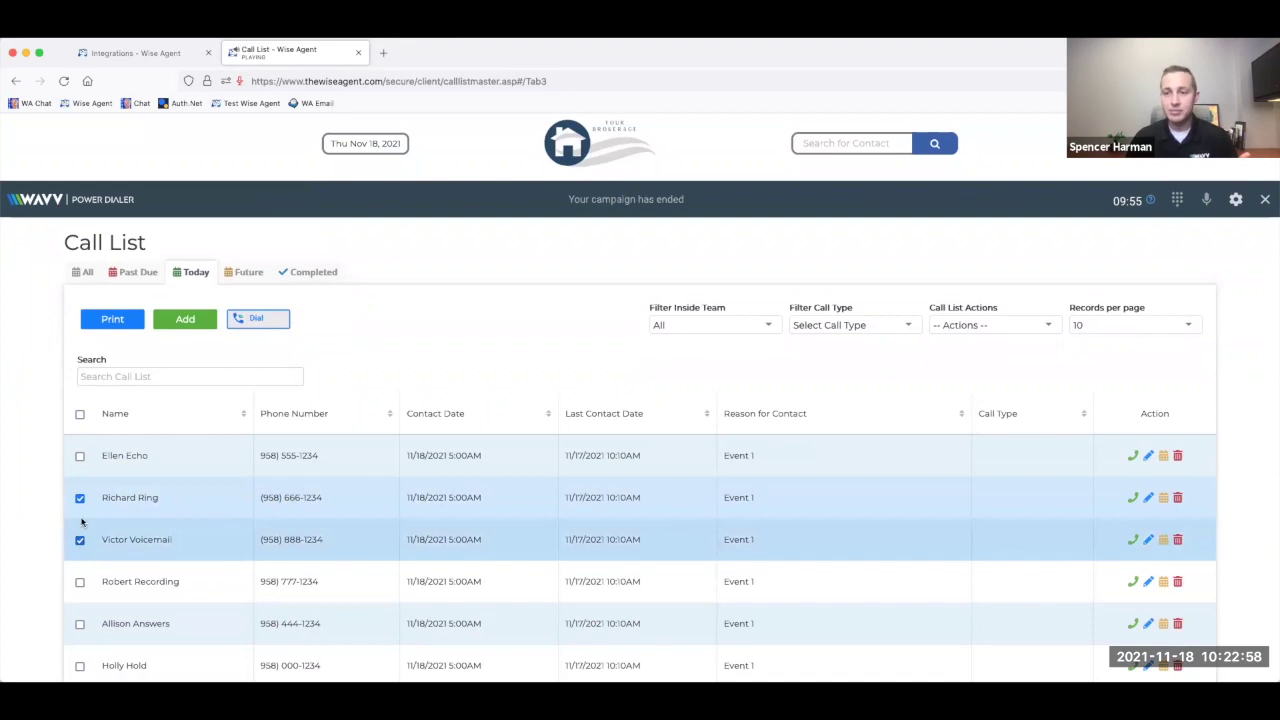
left_click(80, 457)
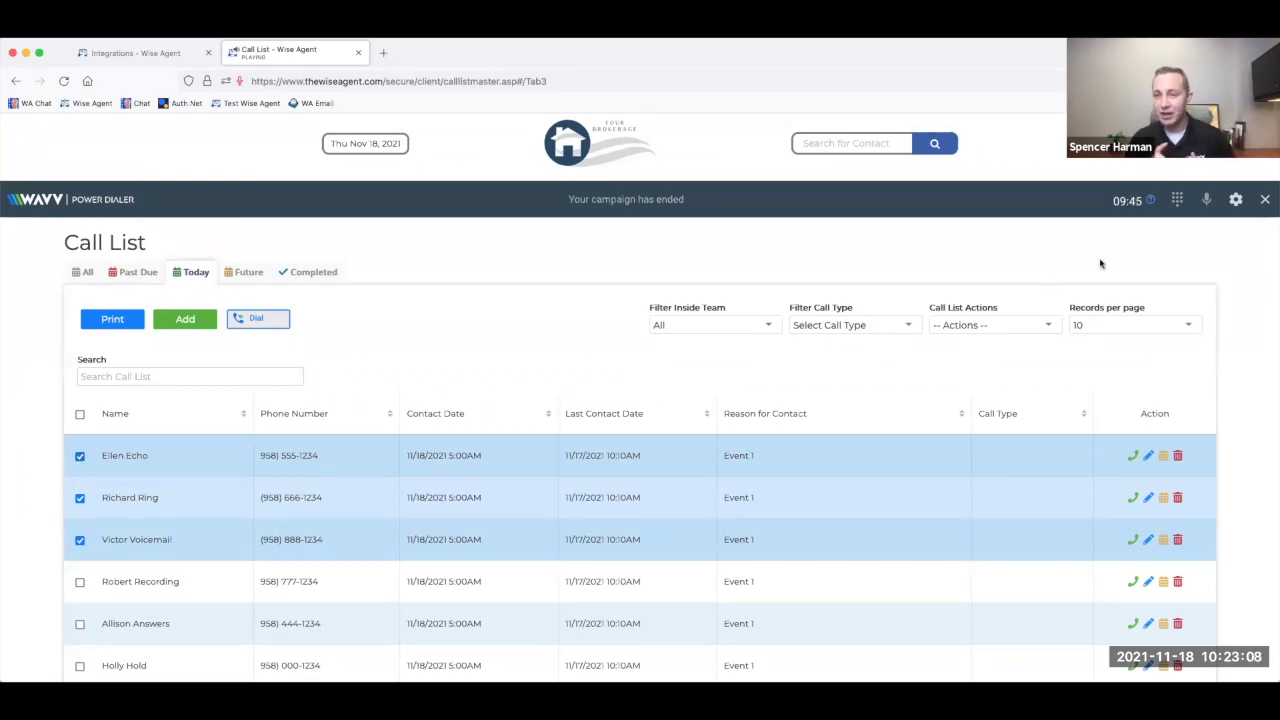
left_click(1265, 201)
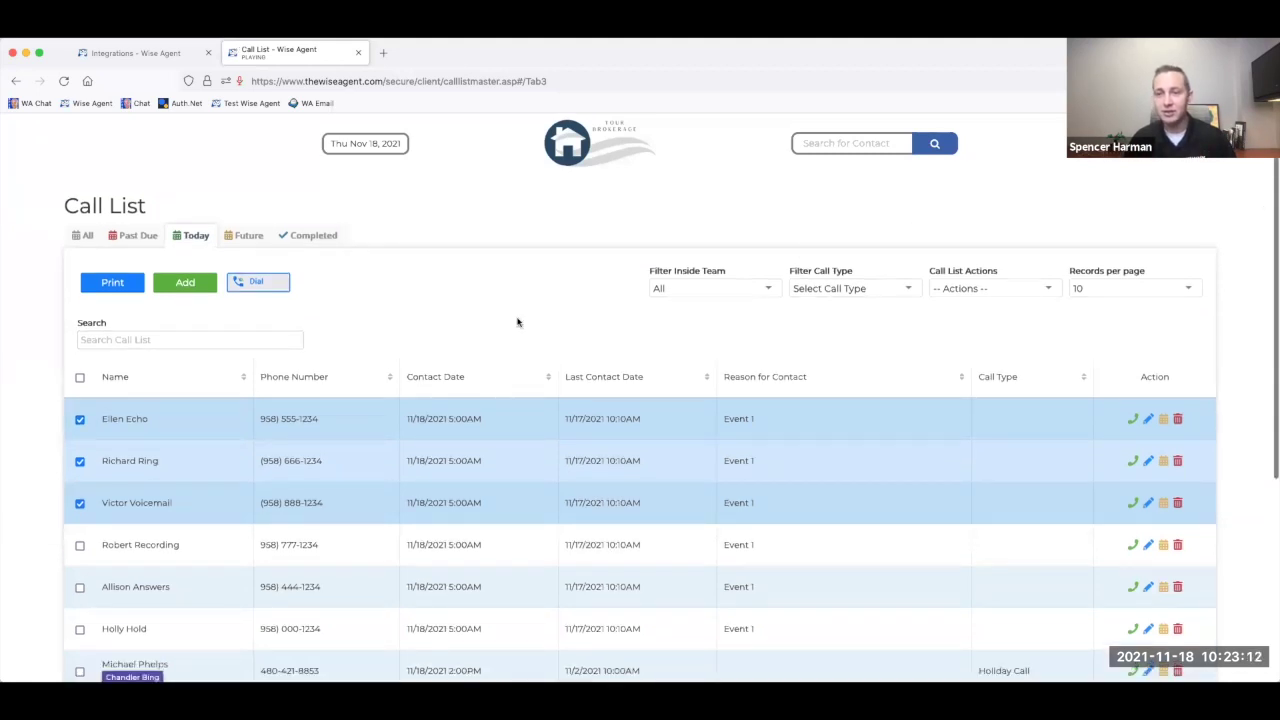